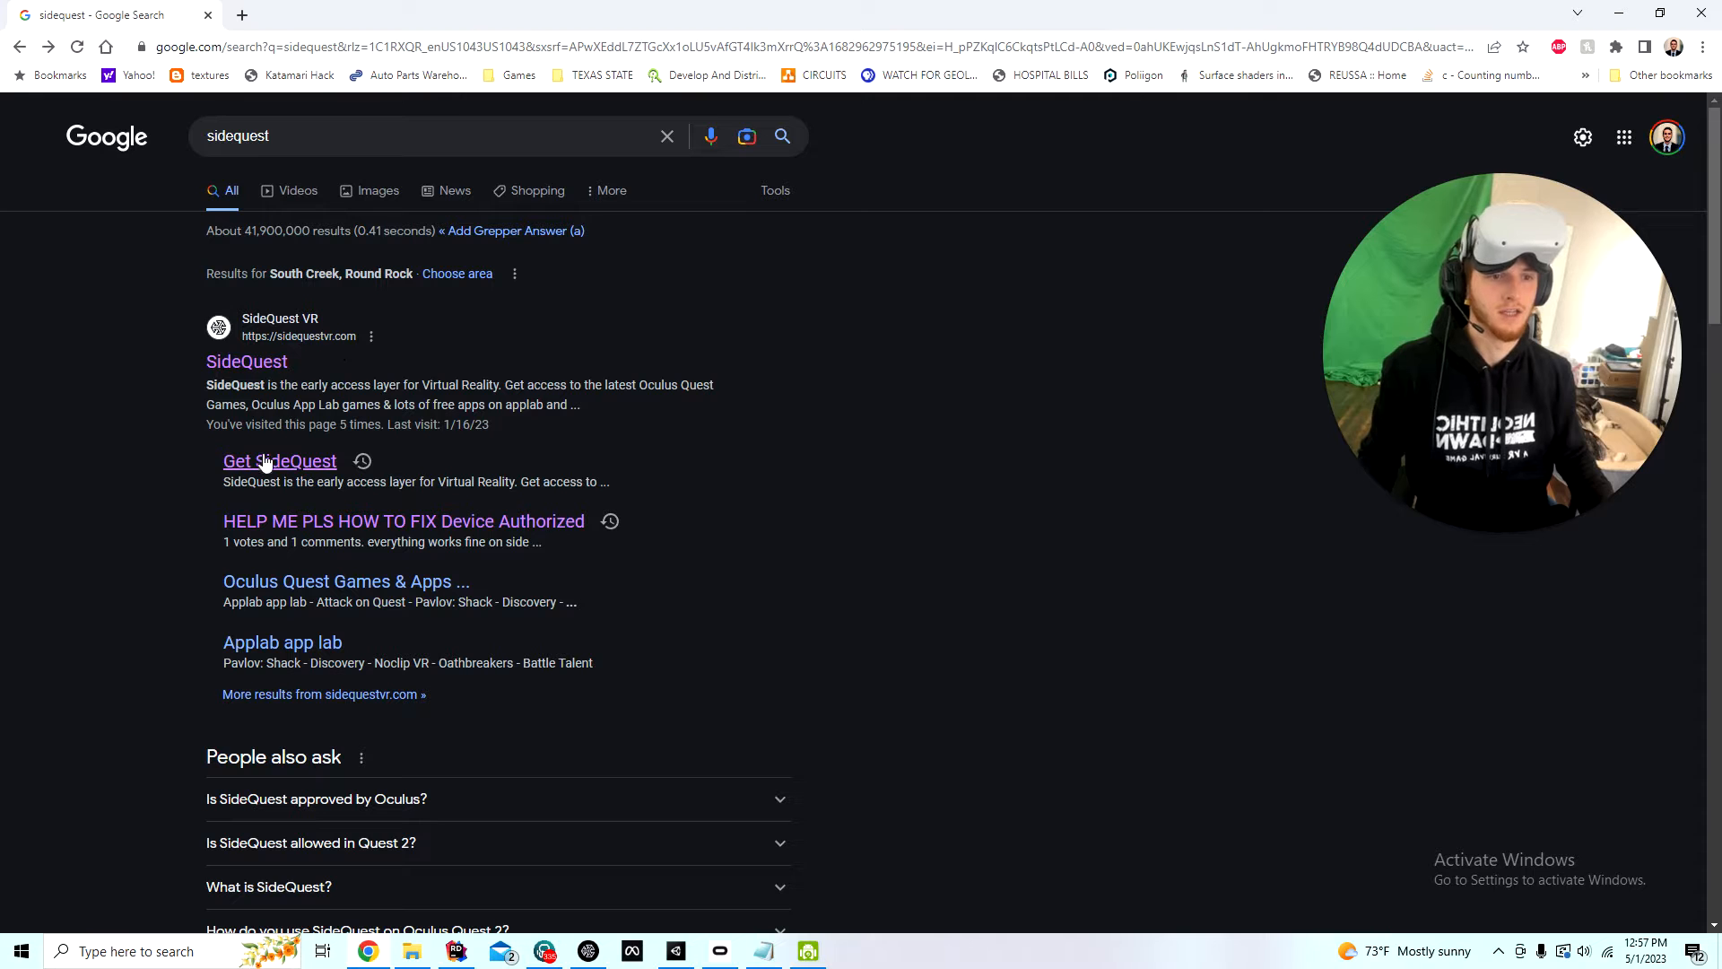
Open the Get SideQuest page from the search results and start downloading the Advanced Installer for Windows 10 x64
{"action": "left_click", "coordinate": [254, 461]}
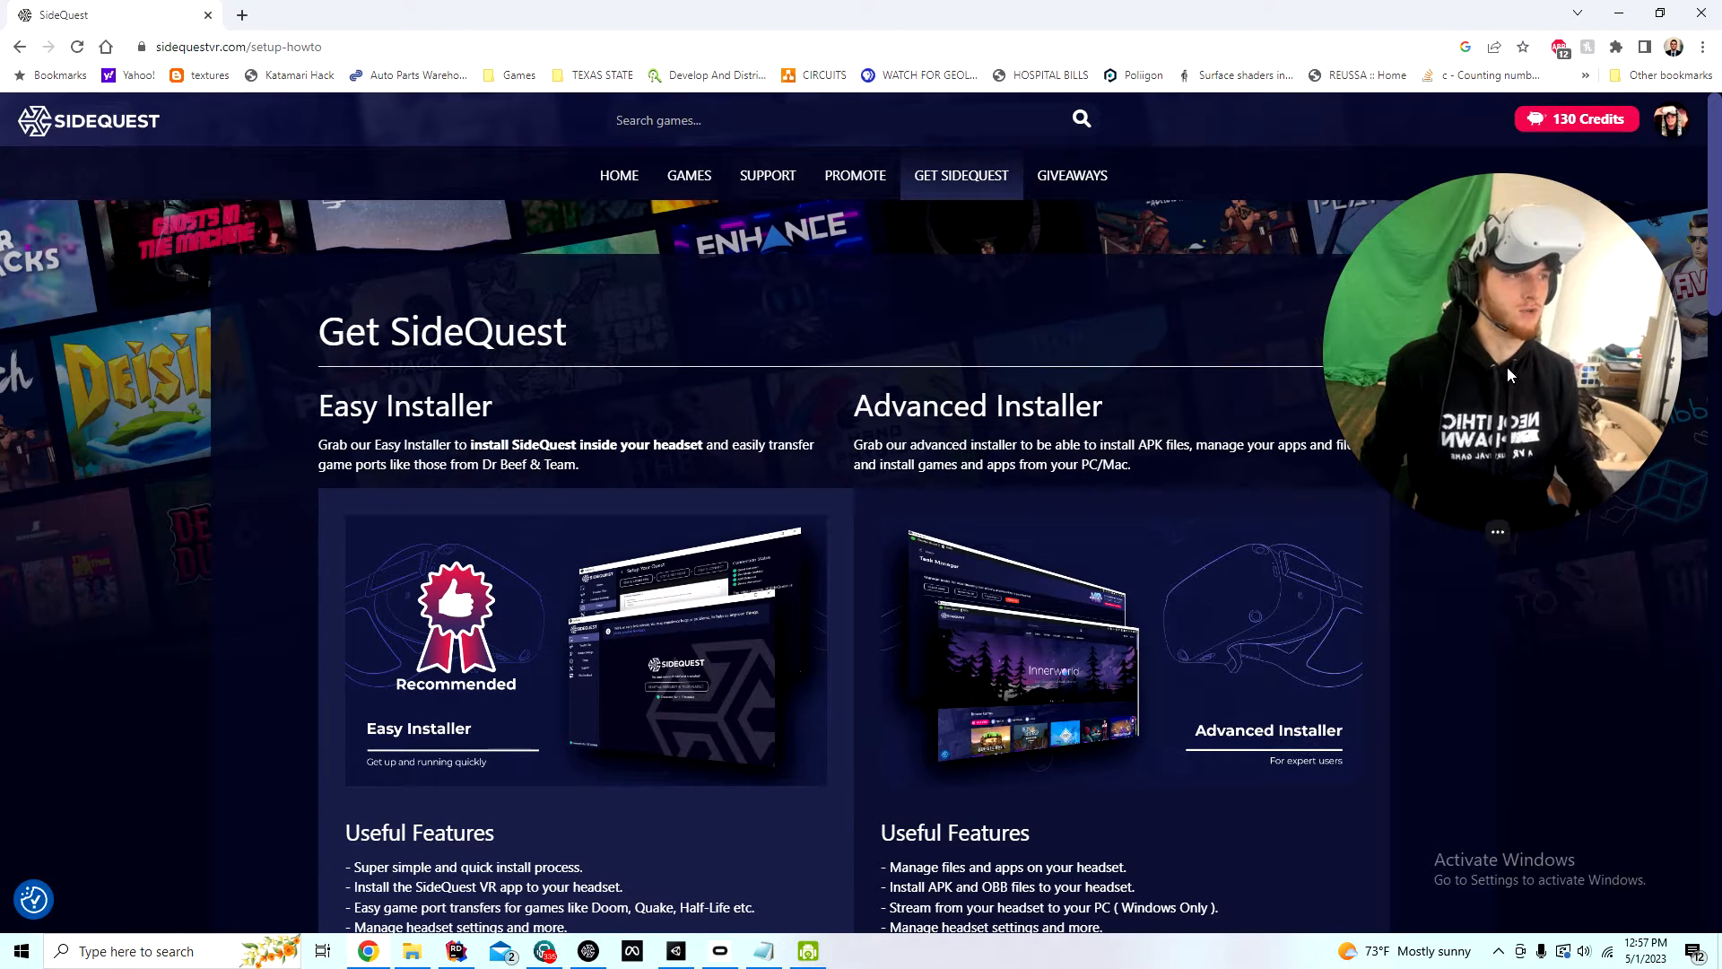
{"action": "scroll", "coordinate": [651, 419], "scroll_direction": "down", "scroll_amount": 1}
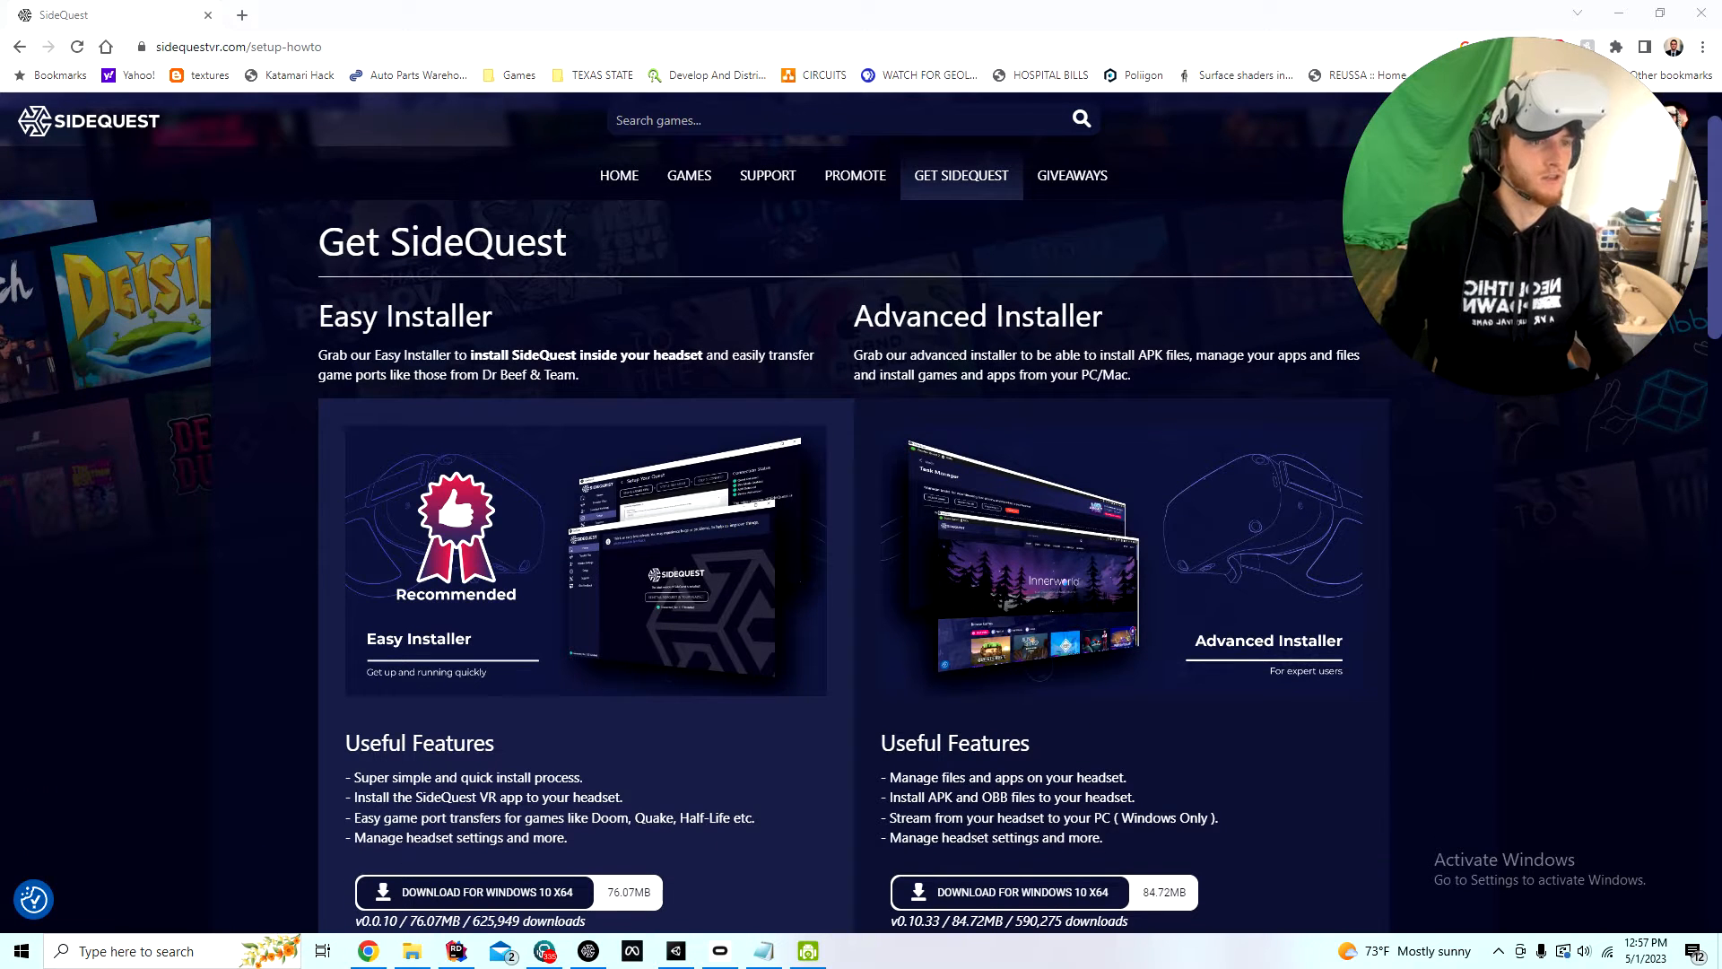
{"action": "scroll", "coordinate": [1224, 810], "scroll_direction": "down", "scroll_amount": 1}
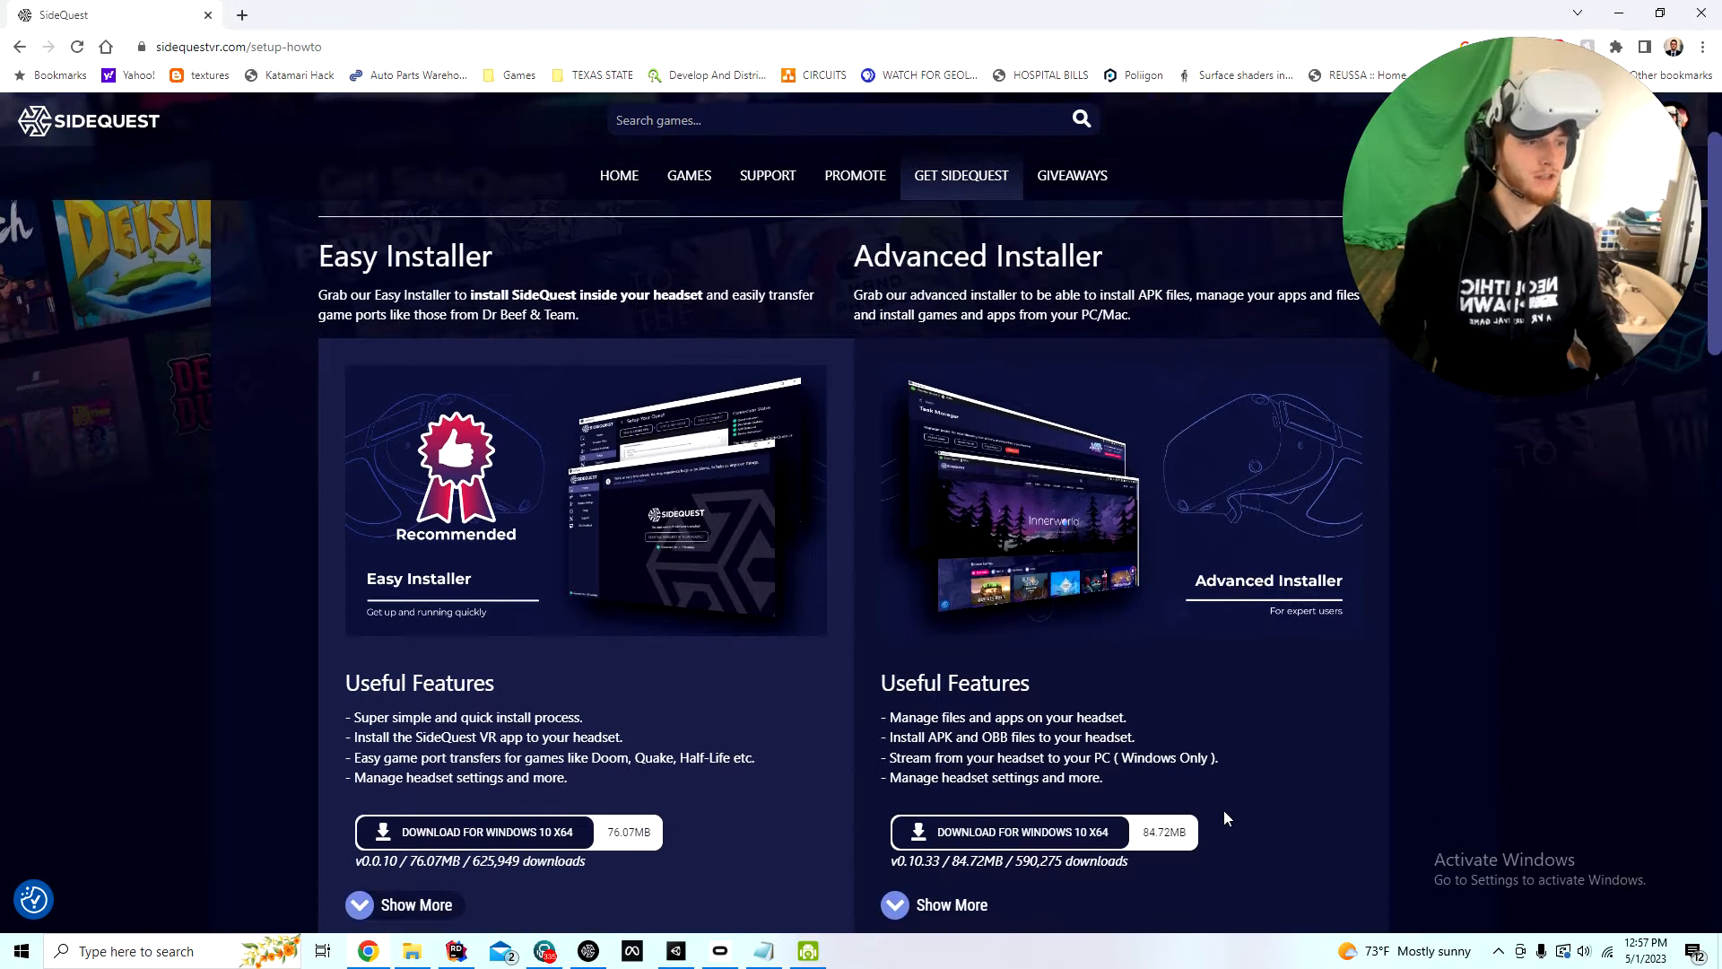
{"action": "left_click", "coordinate": [1046, 834]}
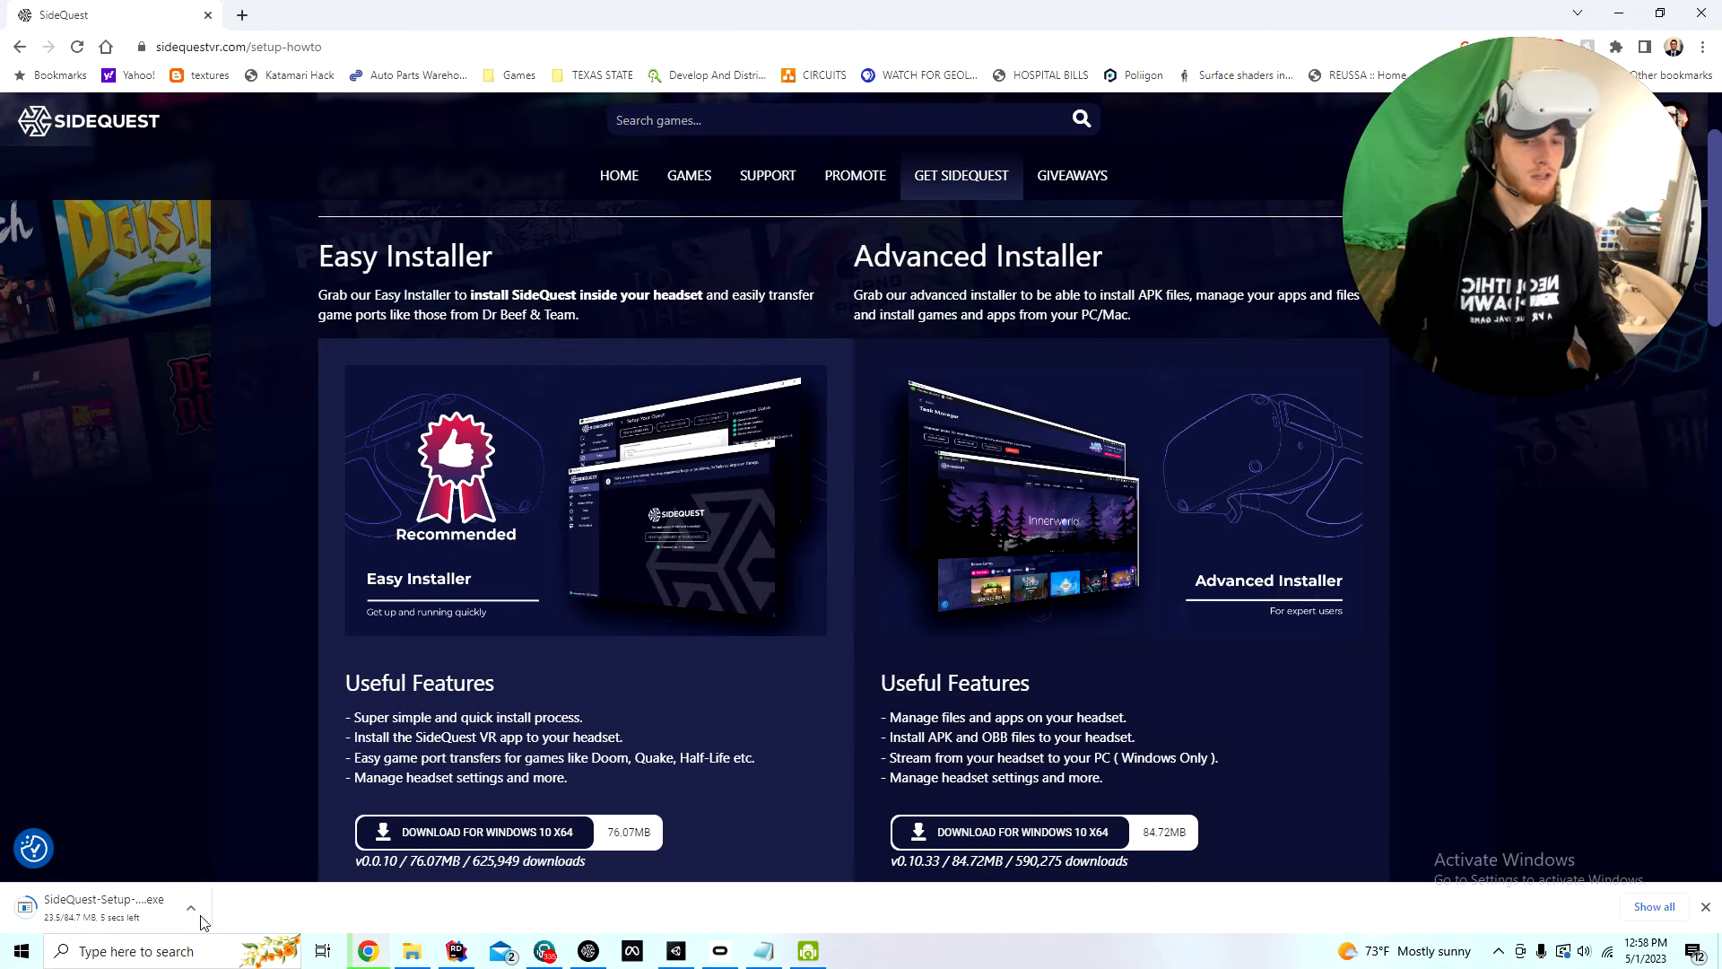
Cancel the running download of the SideQuest installer
{"action": "left_click", "coordinate": [191, 908]}
{"action": "left_click", "coordinate": [250, 848]}
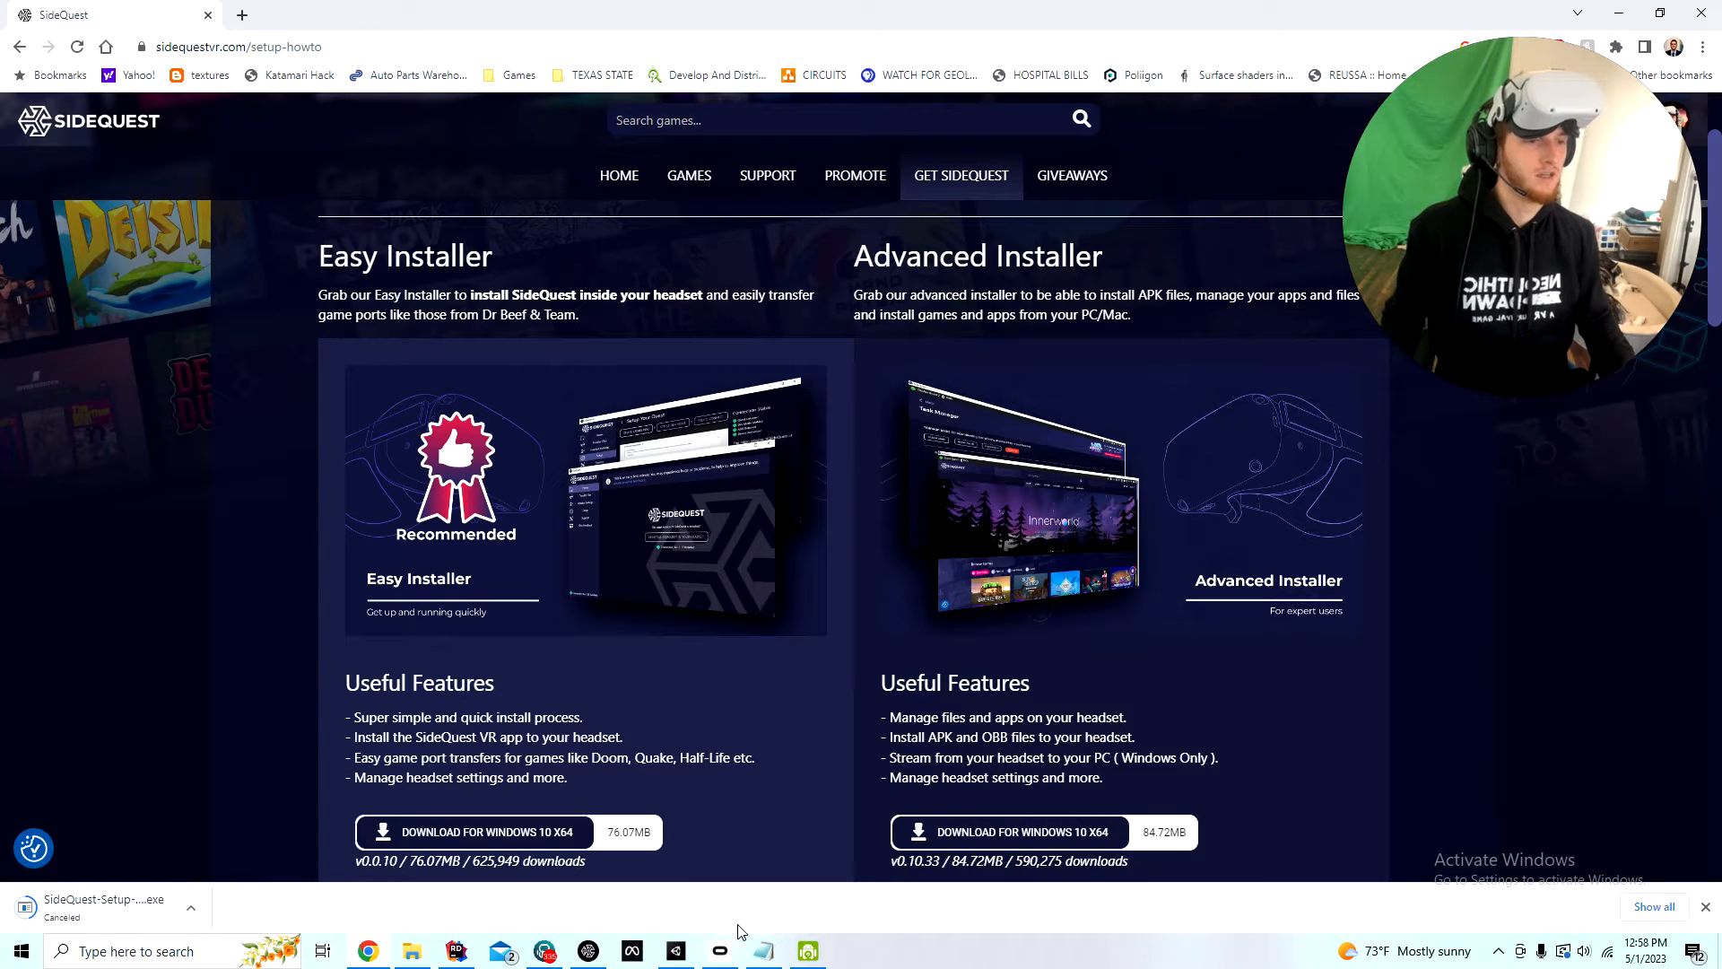
{"action": "scroll", "coordinate": [1128, 692], "scroll_direction": "down", "scroll_amount": 1}
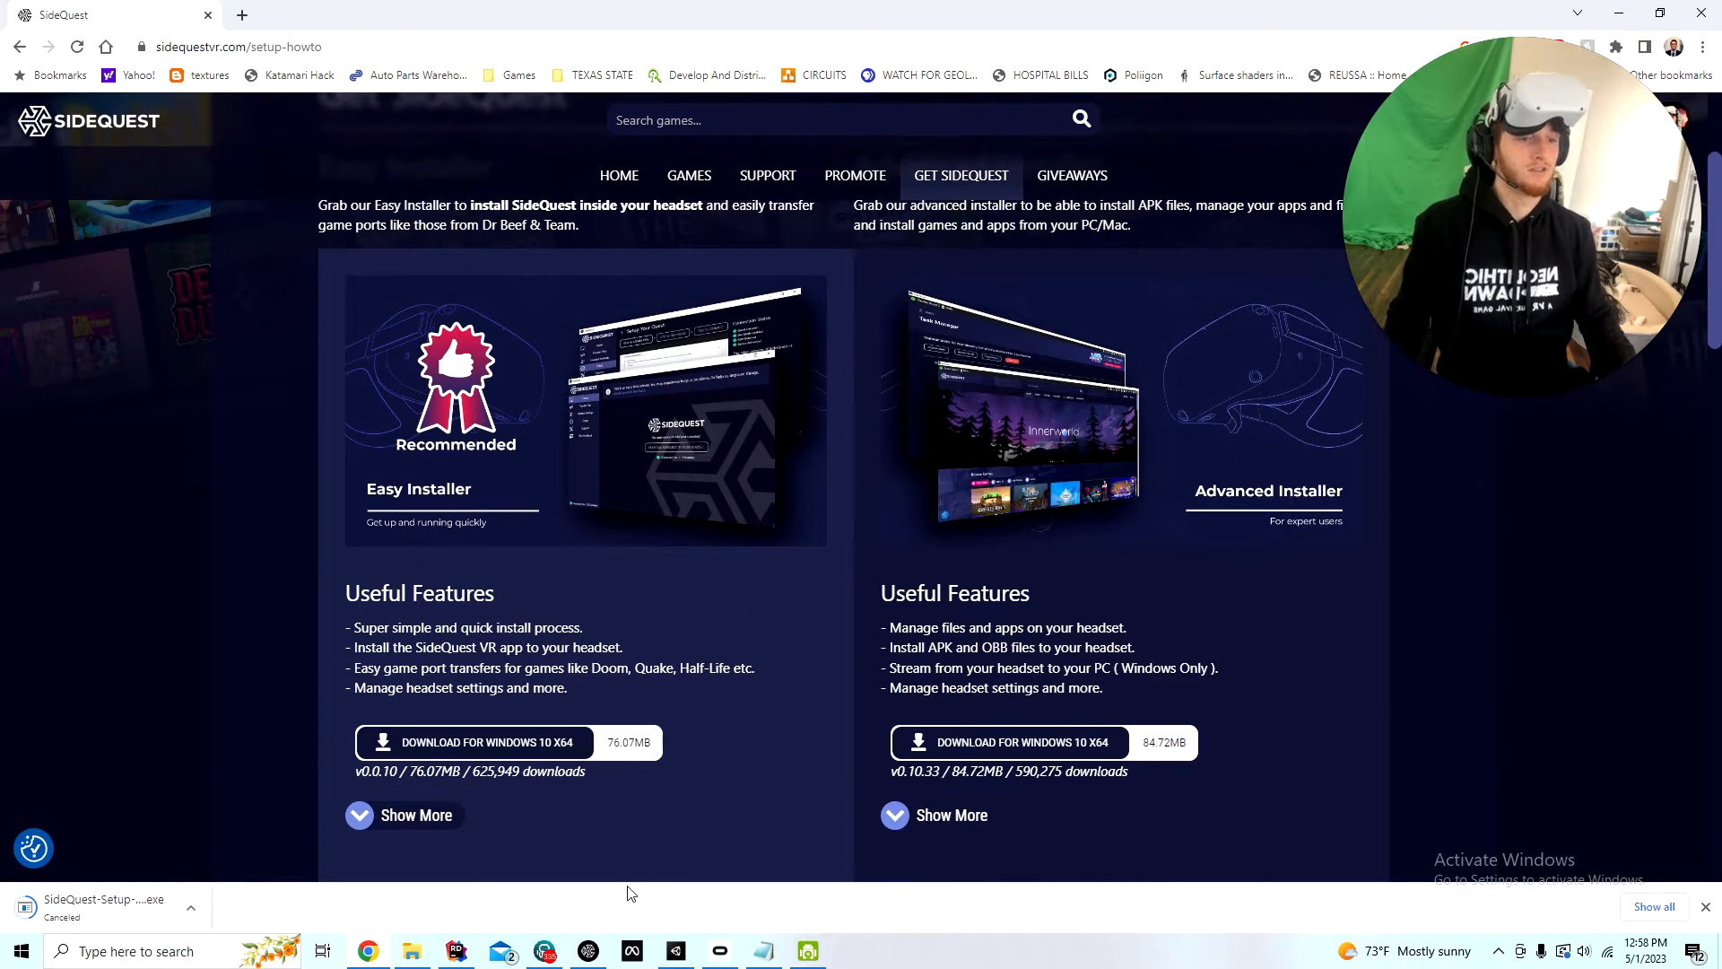
Switch to the SideQuest desktop app and show its window maximized
{"action": "left_click", "coordinate": [588, 952]}
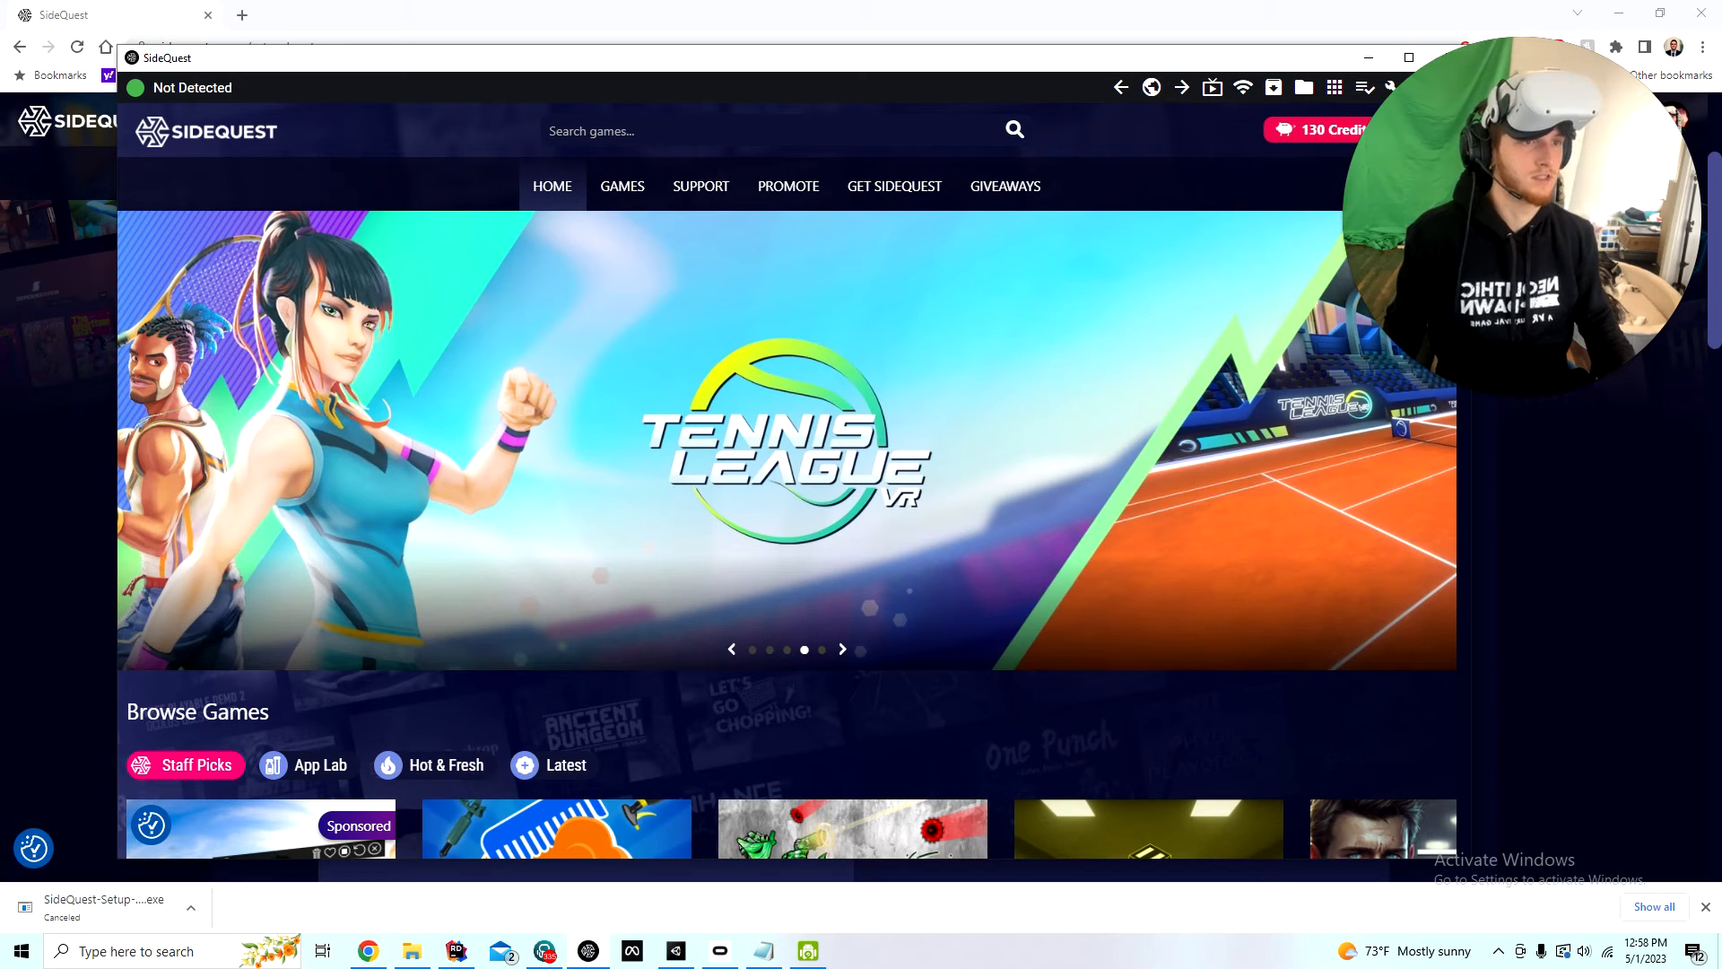
{"action": "left_click_drag", "start_coordinate": [935, 90], "coordinate": [848, 65]}
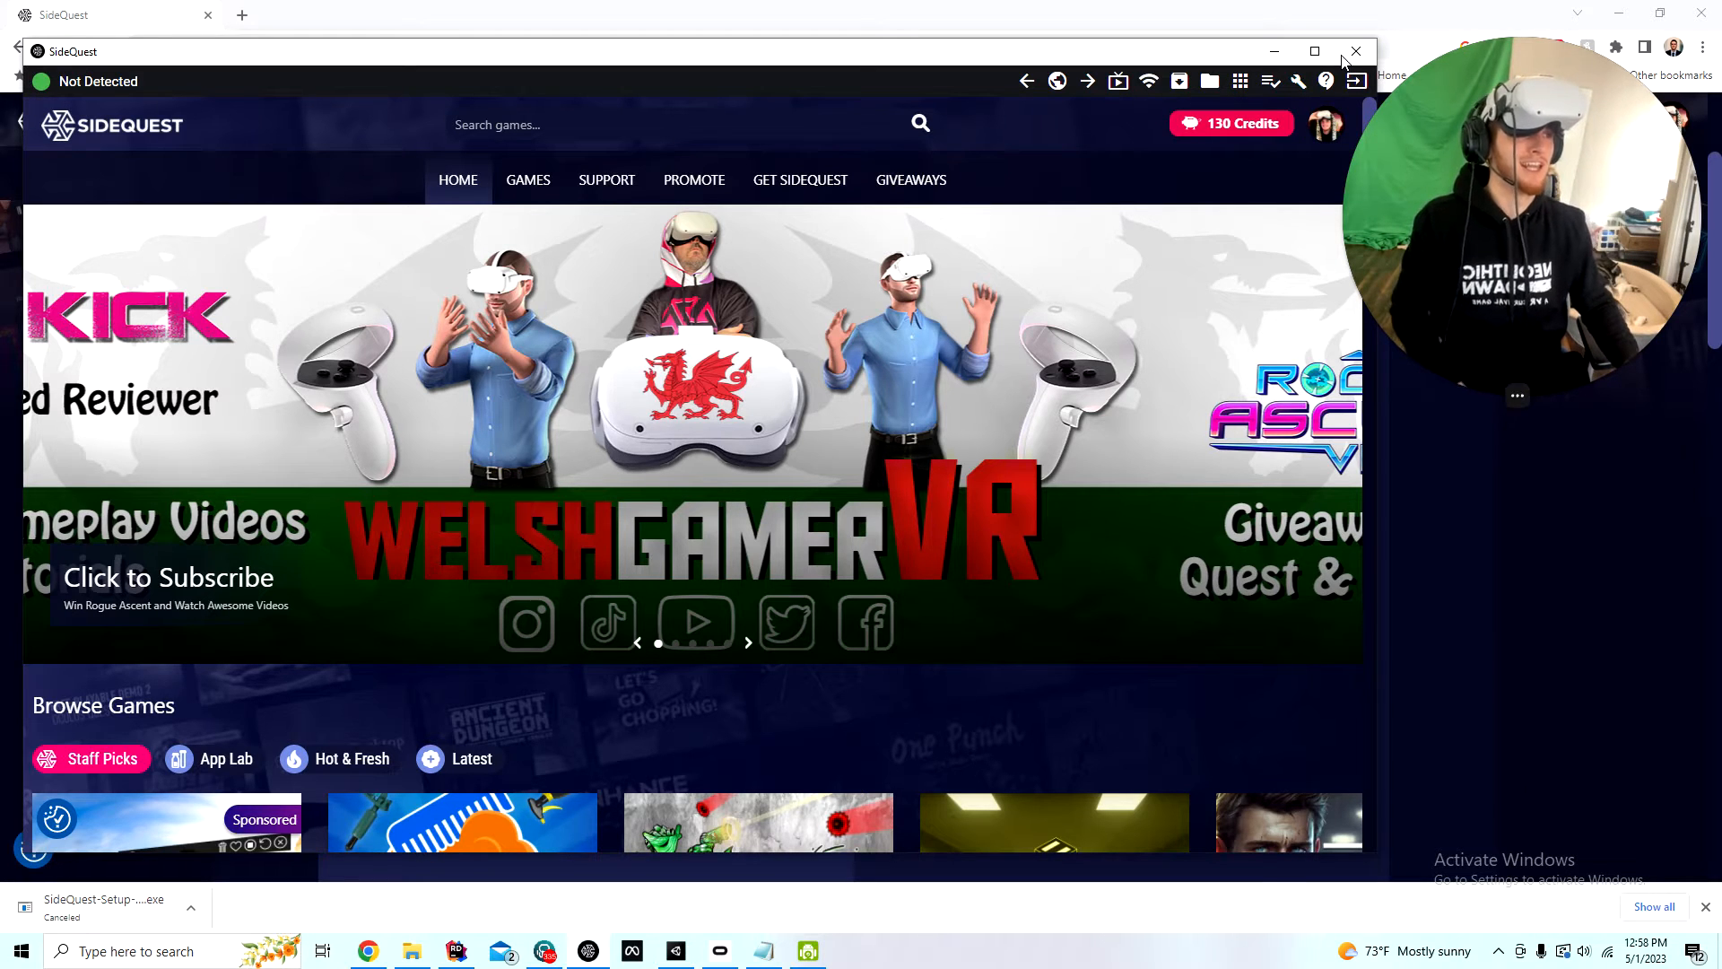
{"action": "left_click_drag", "start_coordinate": [1343, 60], "coordinate": [1227, 130]}
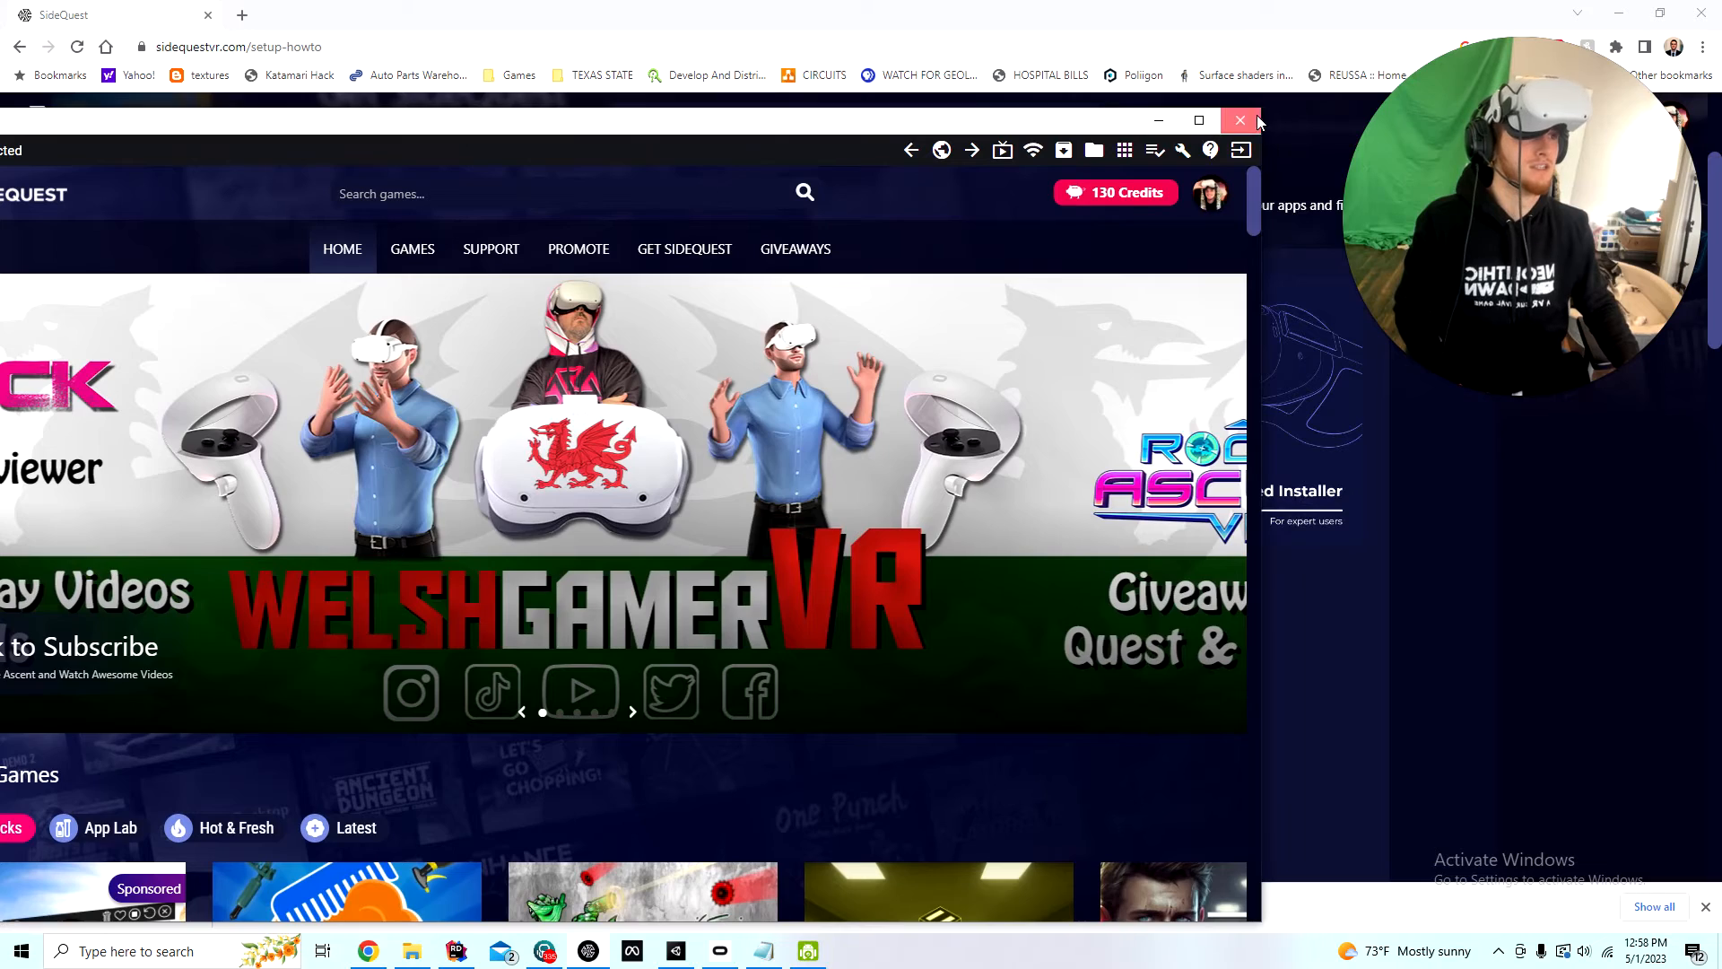
{"action": "left_click", "coordinate": [1240, 120]}
{"action": "left_click", "coordinate": [588, 951]}
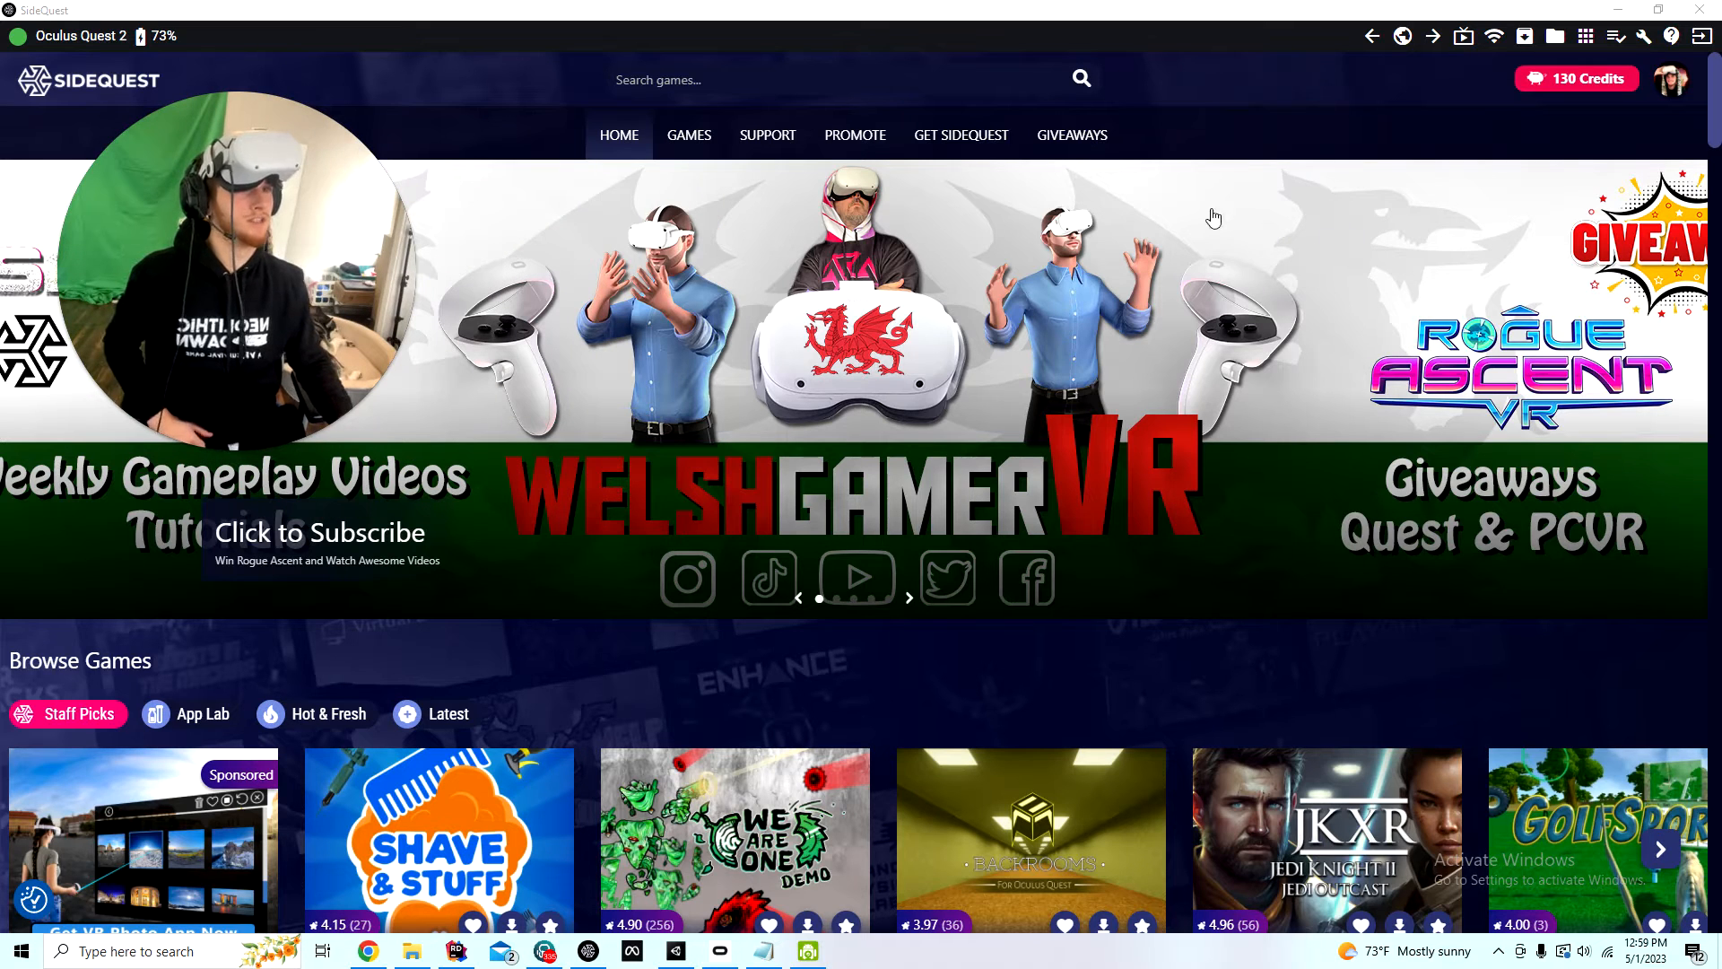
Switch to File Explorer and copy the full path of the ND_Demo_Quest2 folder that holds NeolithicDawn_36.apk
{"action": "key", "text": "alt+Tab"}
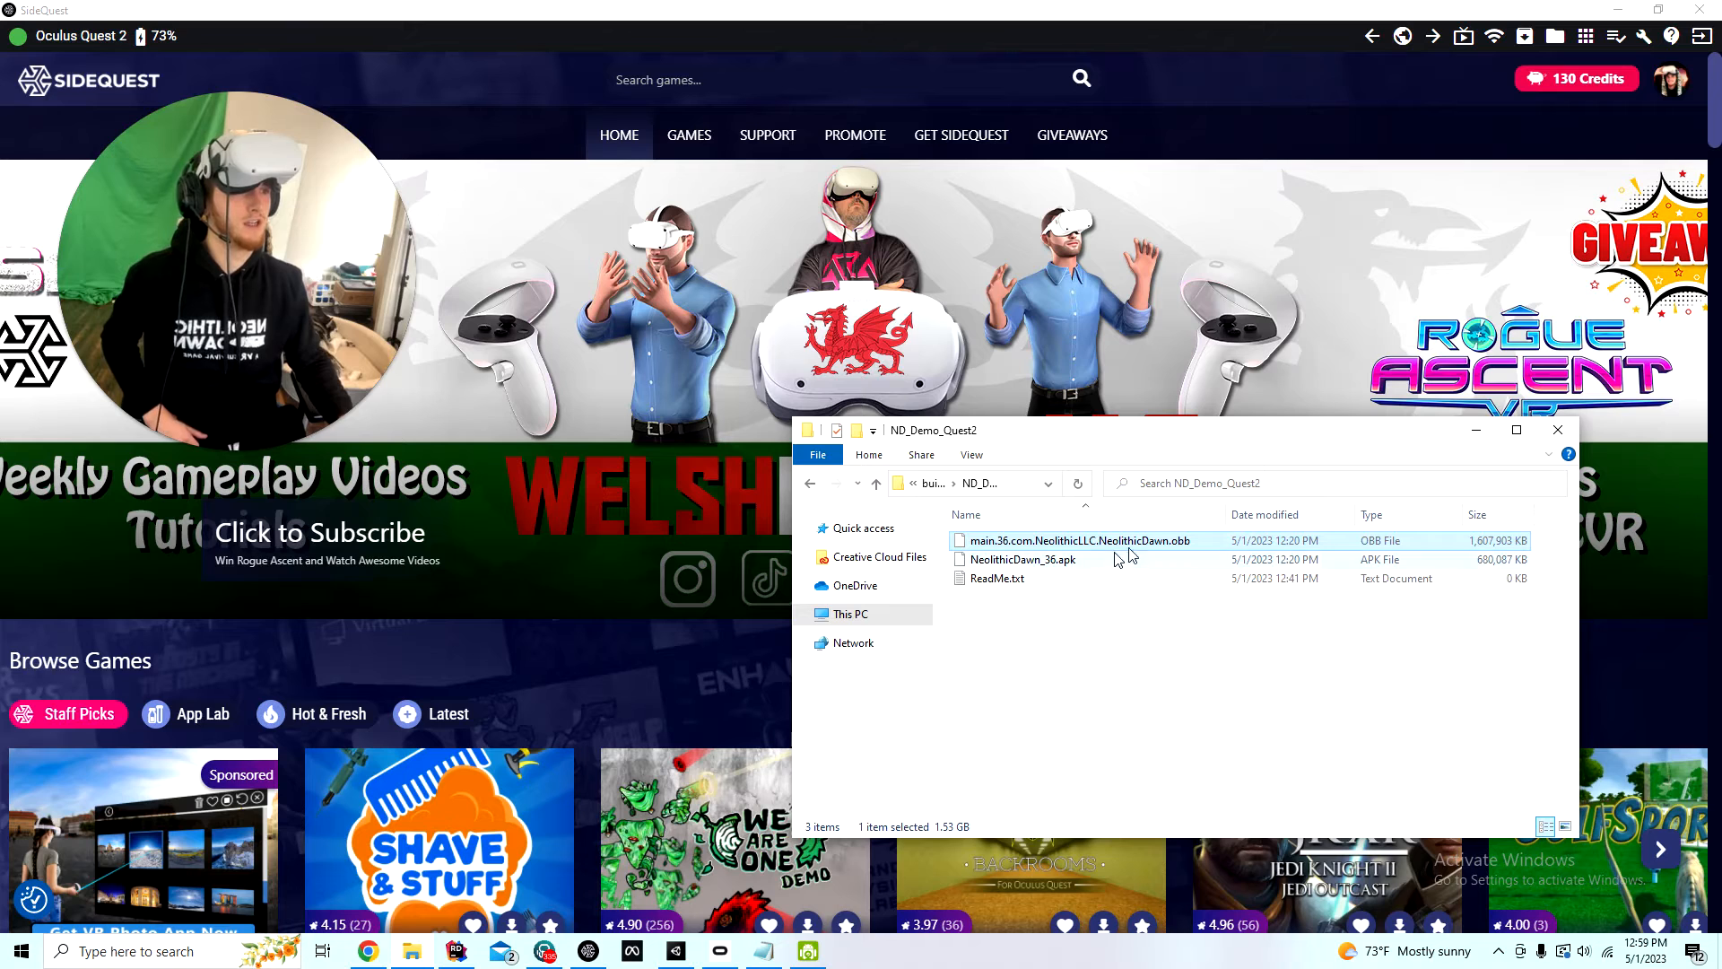
{"action": "left_click", "coordinate": [1119, 559]}
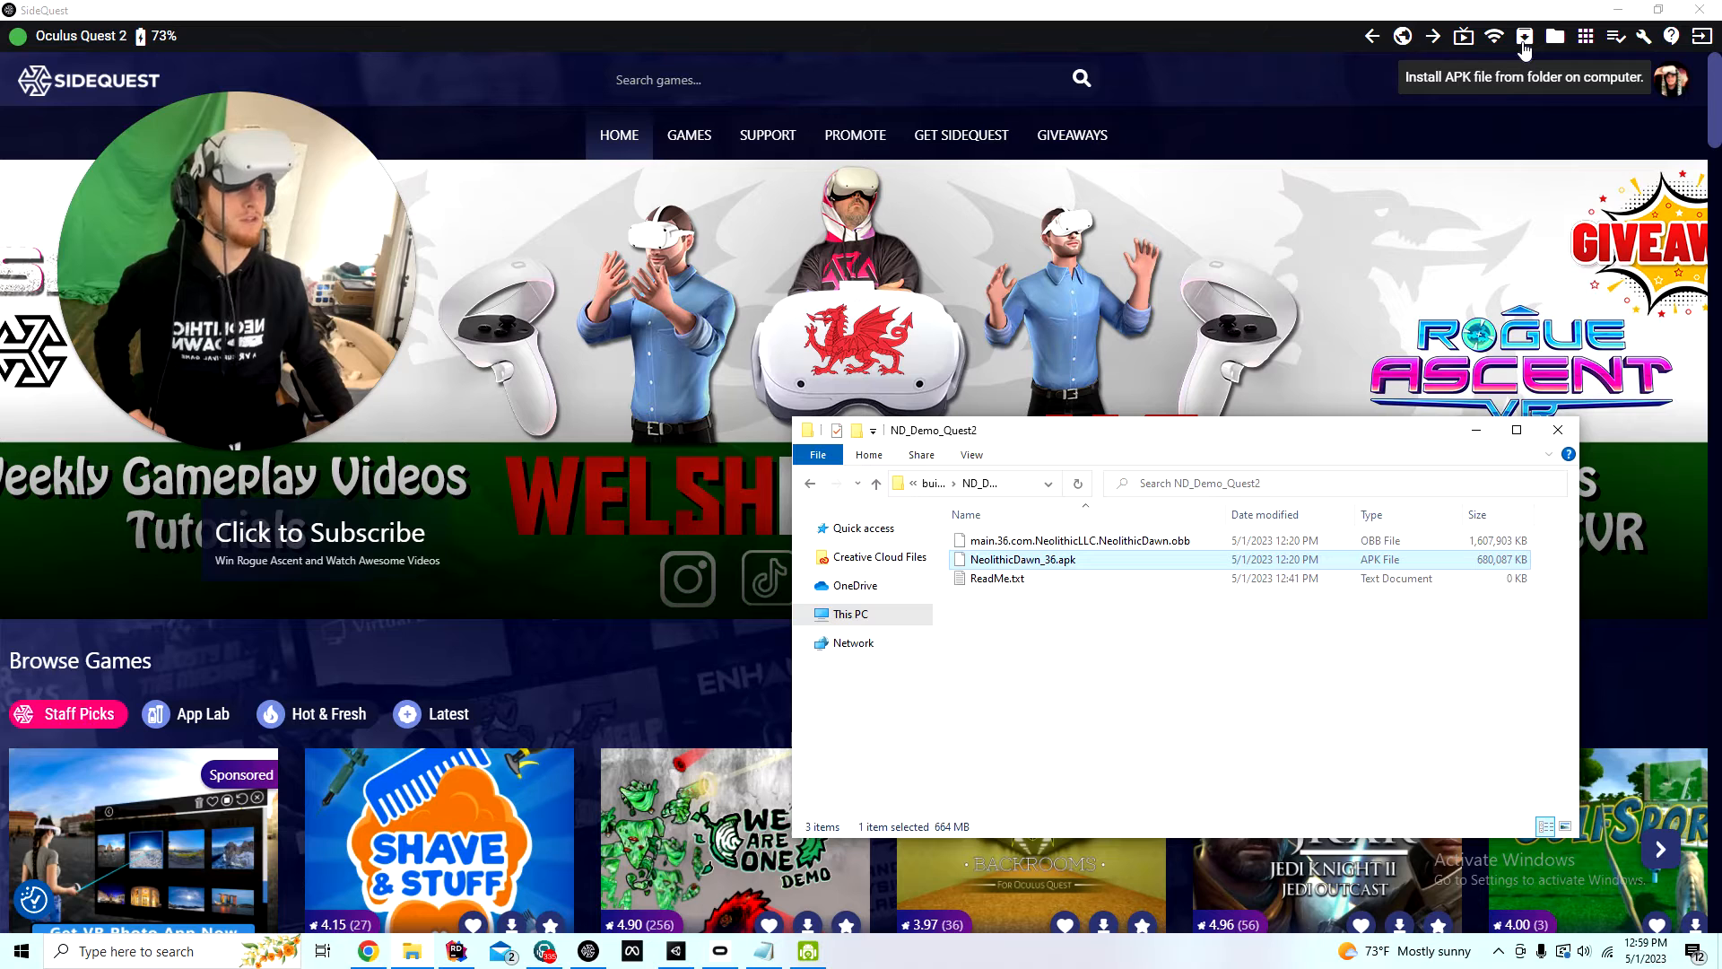
{"action": "left_click", "coordinate": [1015, 487]}
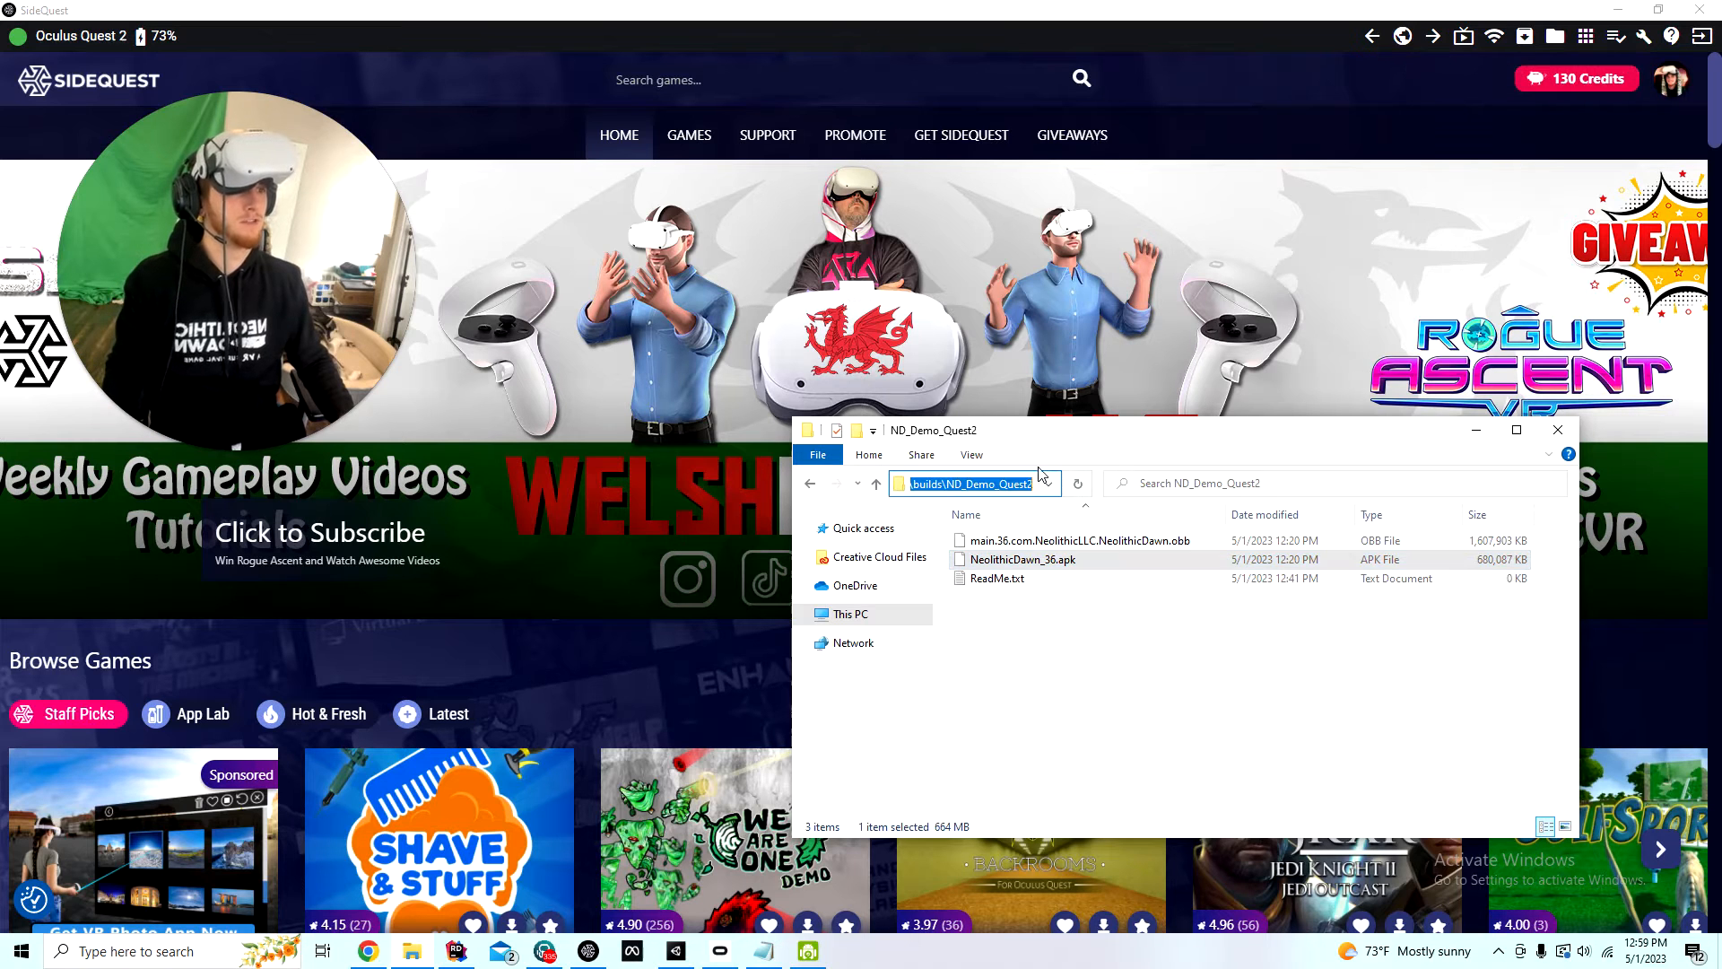
In SideQuest, install NeolithicDawn_36.apk from C:\UnityProjects\NeolithicLLC\builds\ND_Demo_Quest2 on the headset and open the task list to check the installation
{"action": "left_click", "coordinate": [1526, 37]}
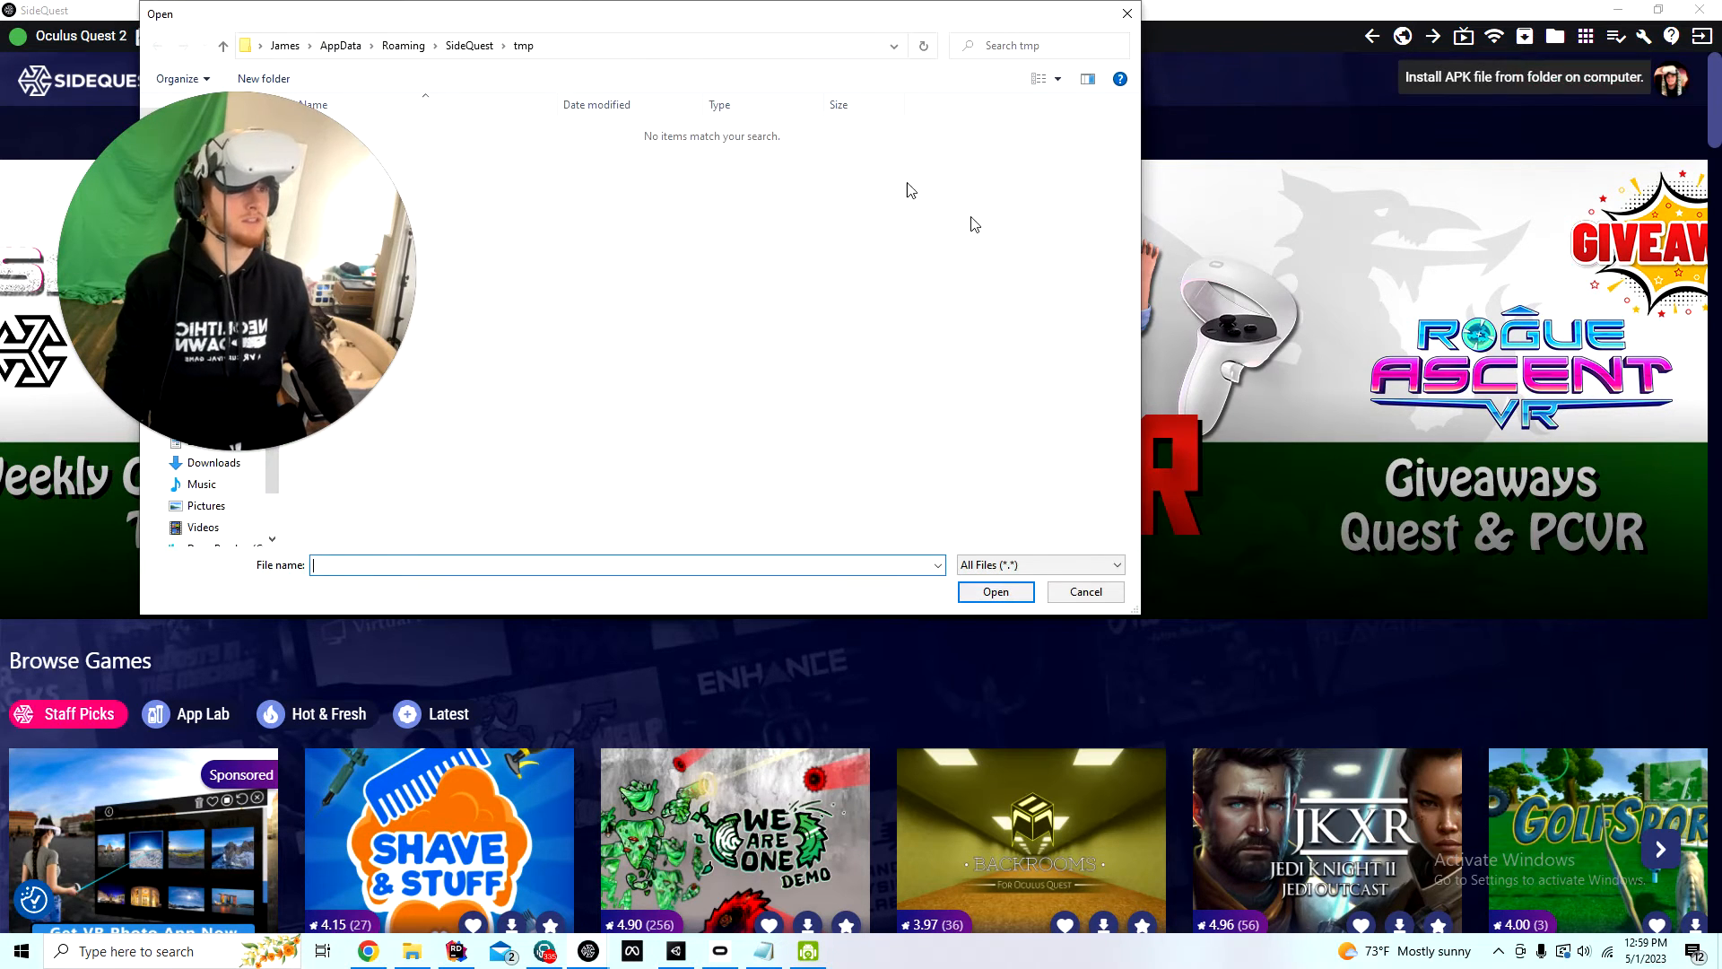
{"action": "left_click", "coordinate": [637, 47]}
{"action": "type", "text": "C:\\UnityProjects\\NeolithicLLC\\builds\\ND_Demo_Quest2"}
{"action": "key", "text": "Return"}
{"action": "left_click_drag", "start_coordinate": [655, 11], "coordinate": [915, 85]}
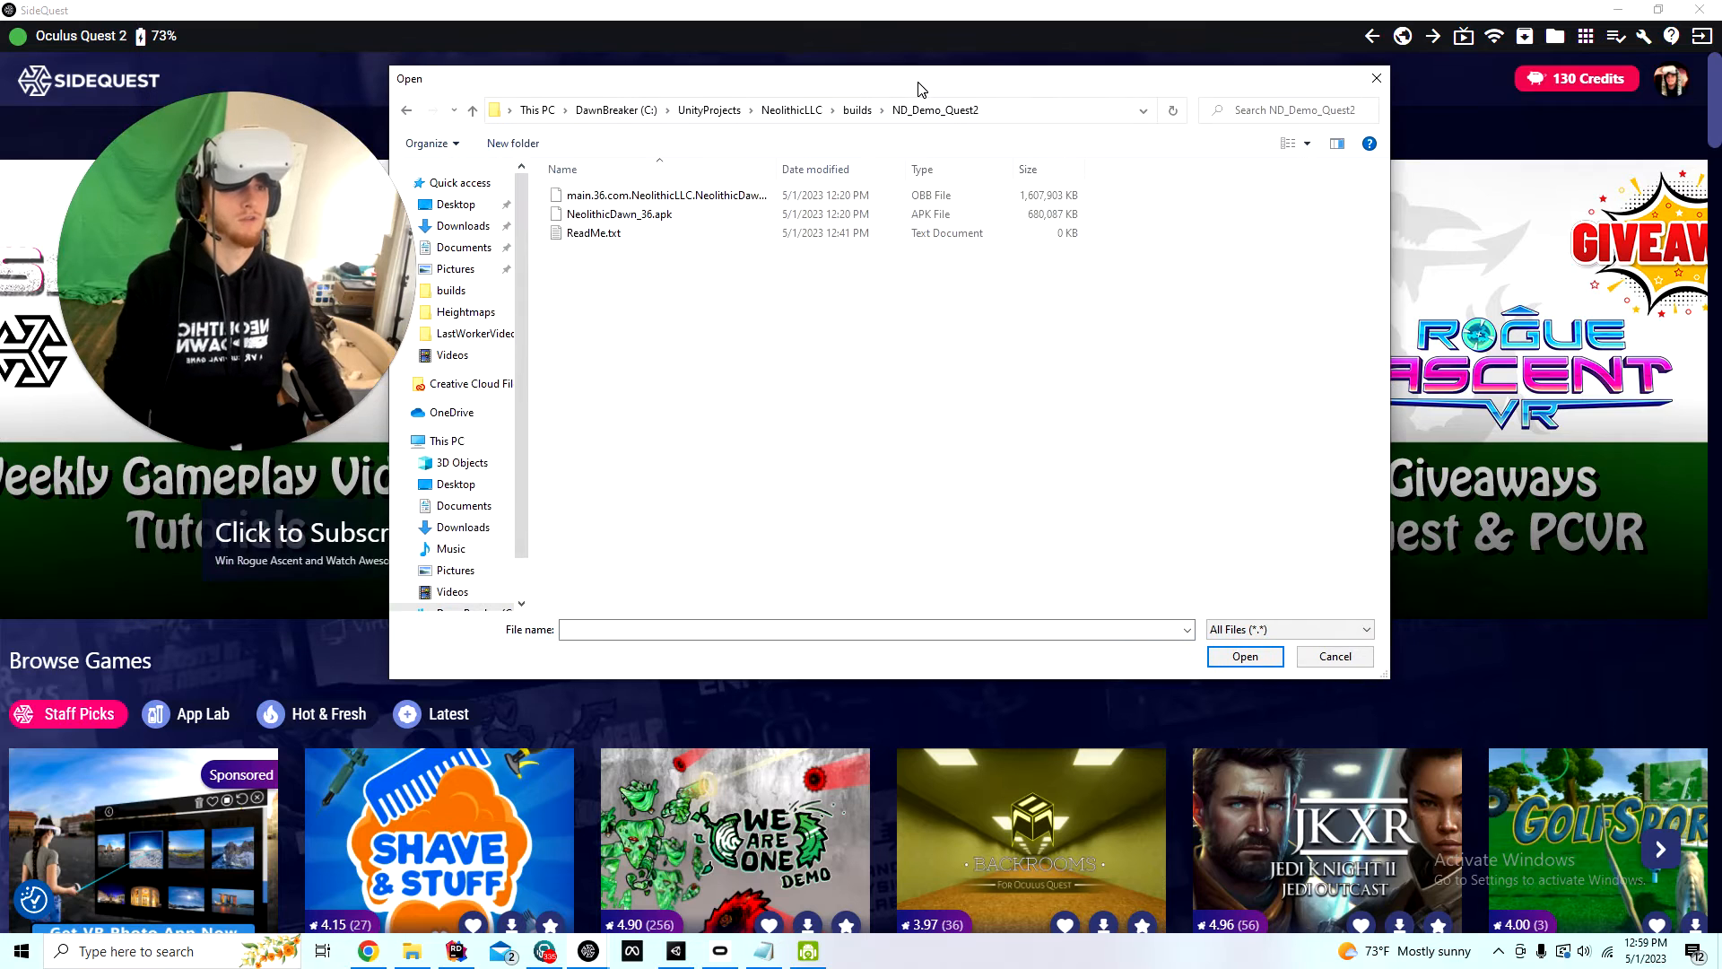
{"action": "left_click", "coordinate": [676, 226]}
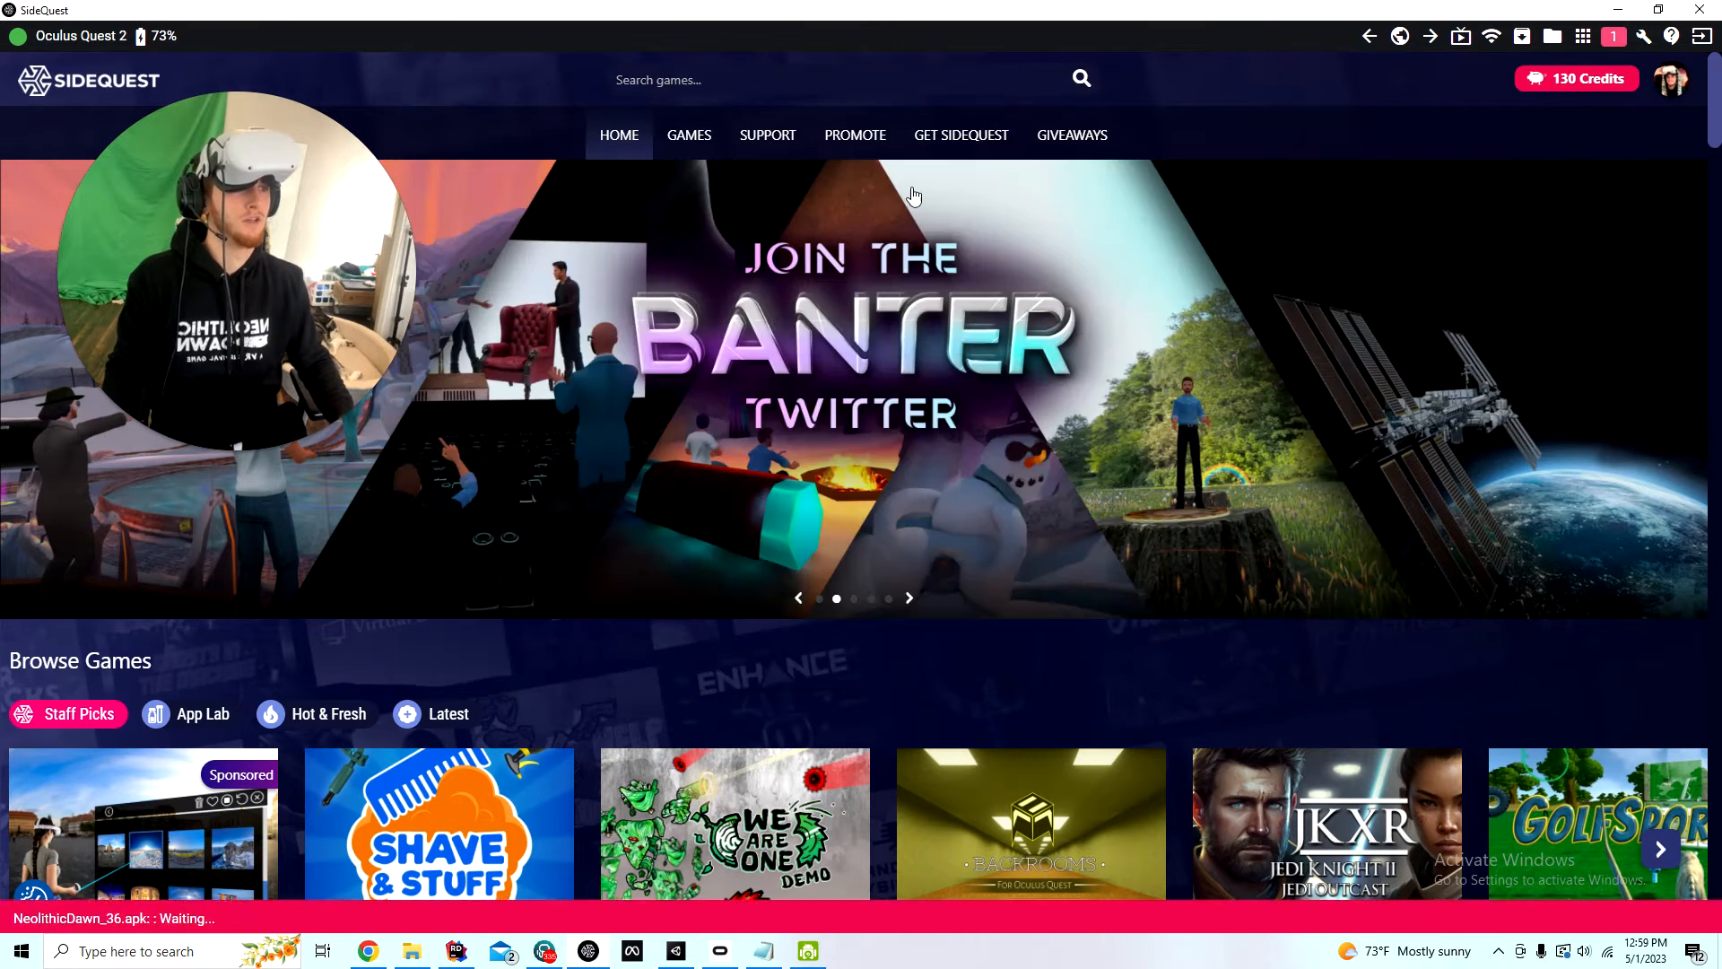
{"action": "left_click", "coordinate": [1256, 665]}
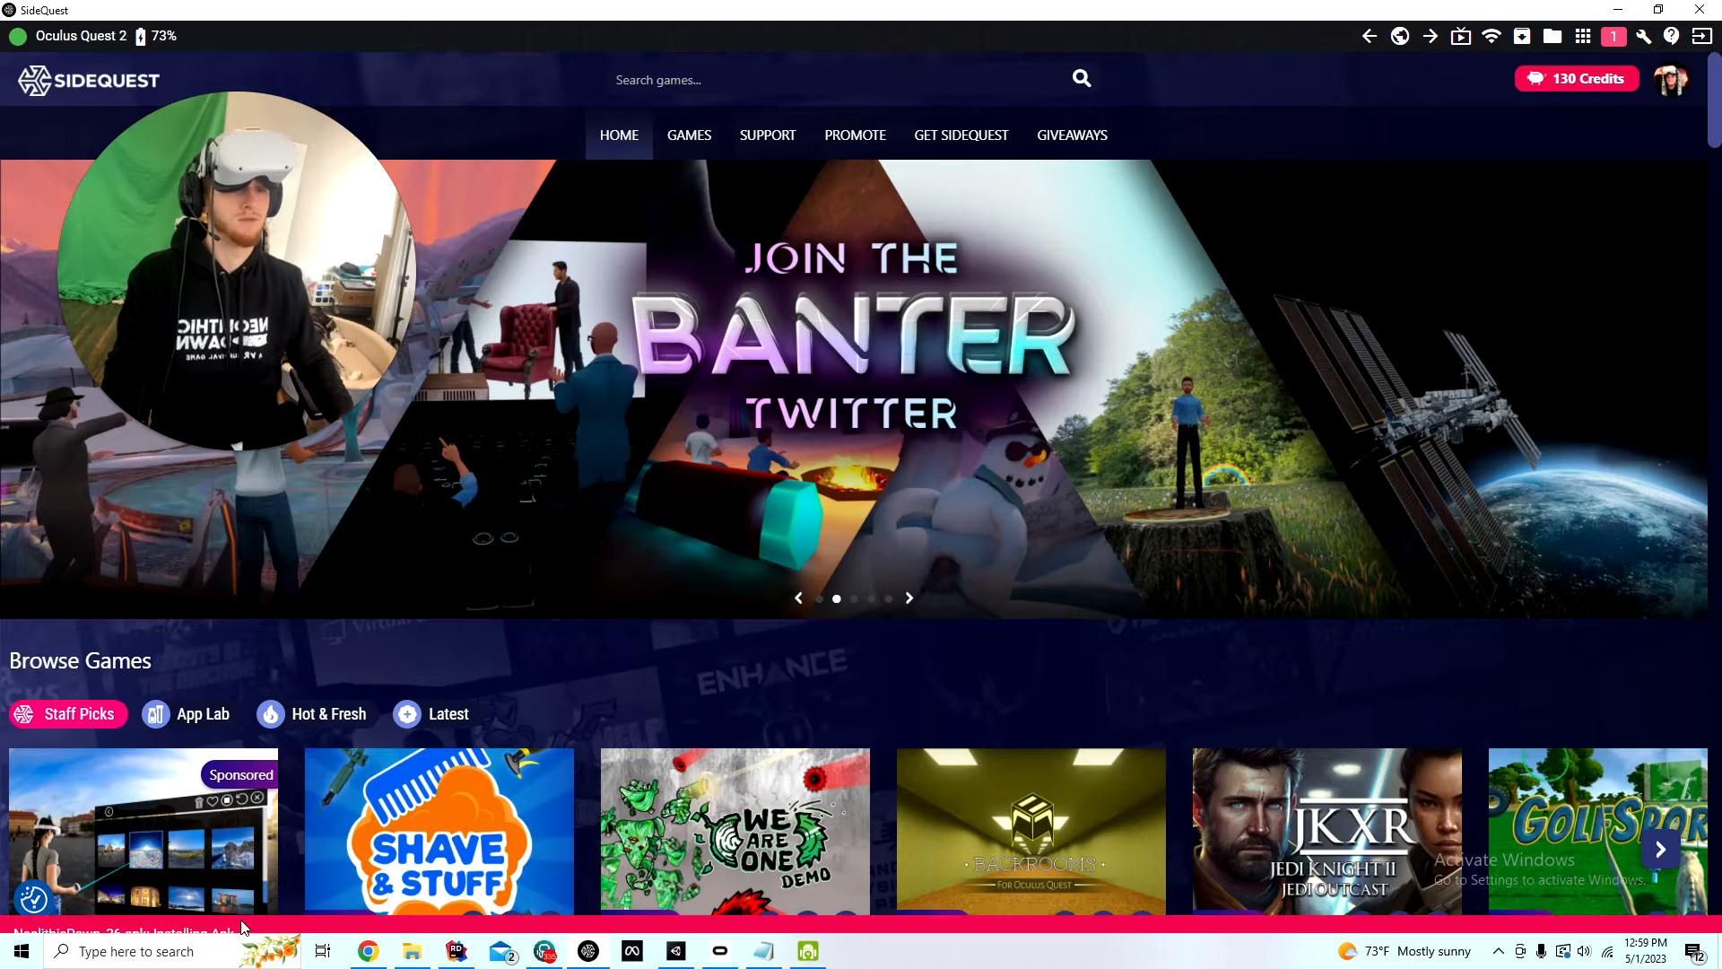
{"action": "left_click", "coordinate": [1615, 36]}
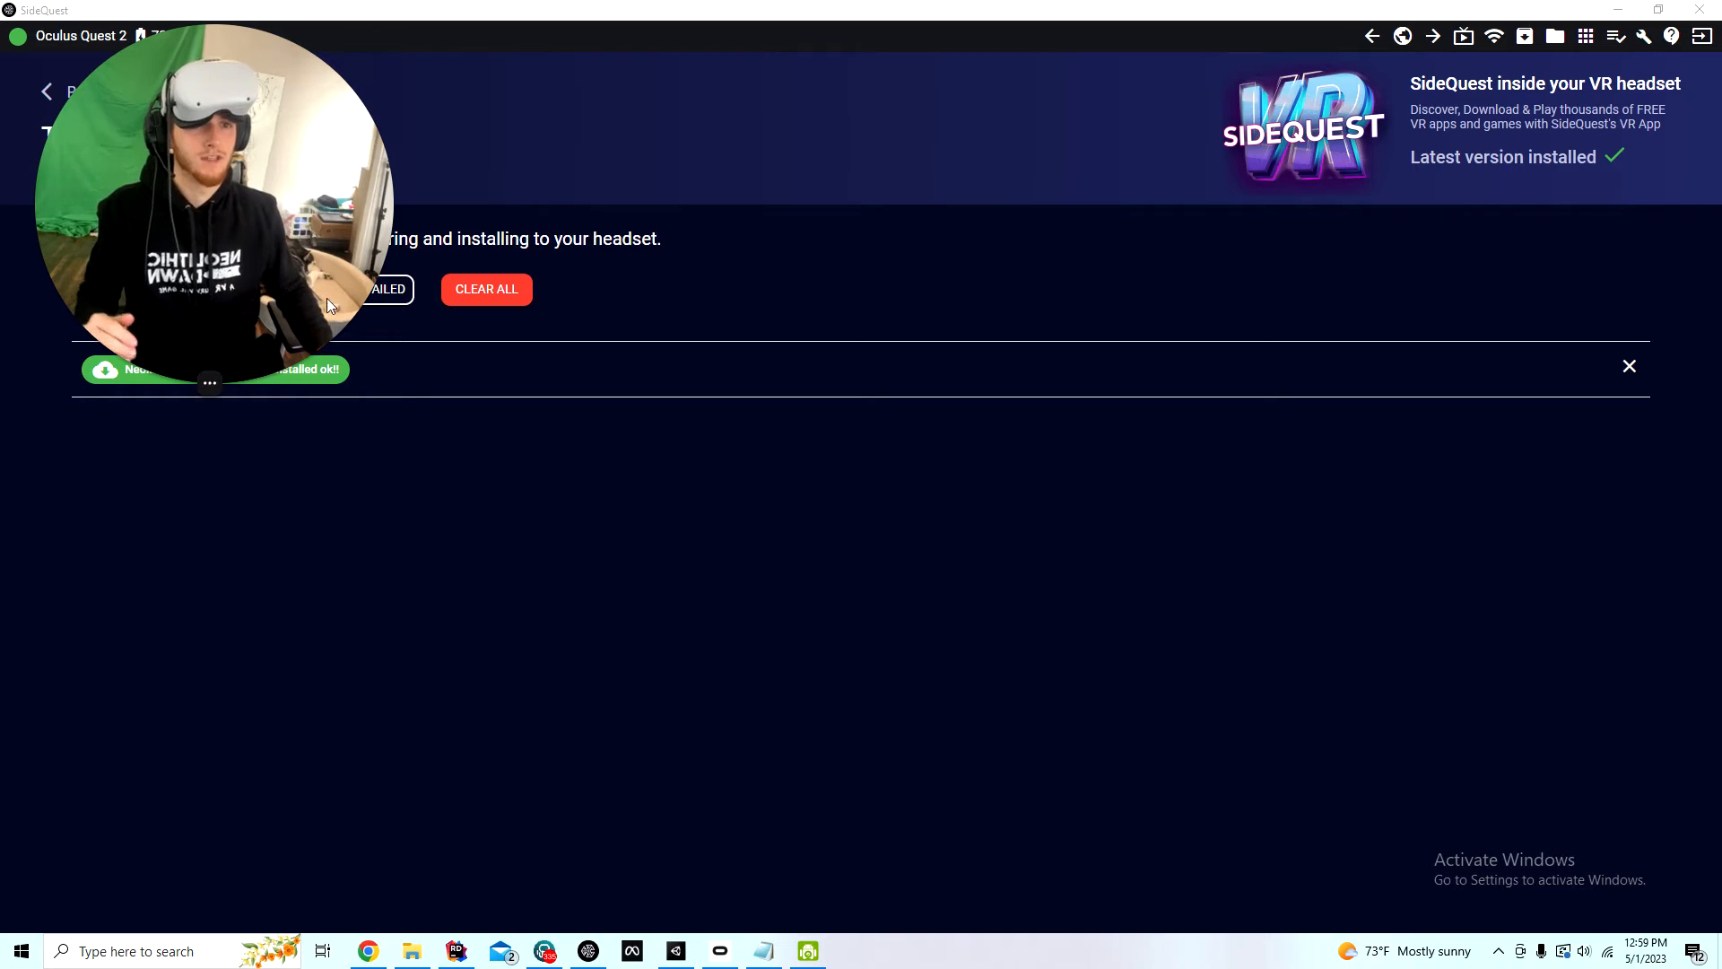
{"action": "left_click_drag", "start_coordinate": [315, 199], "coordinate": [1469, 292]}
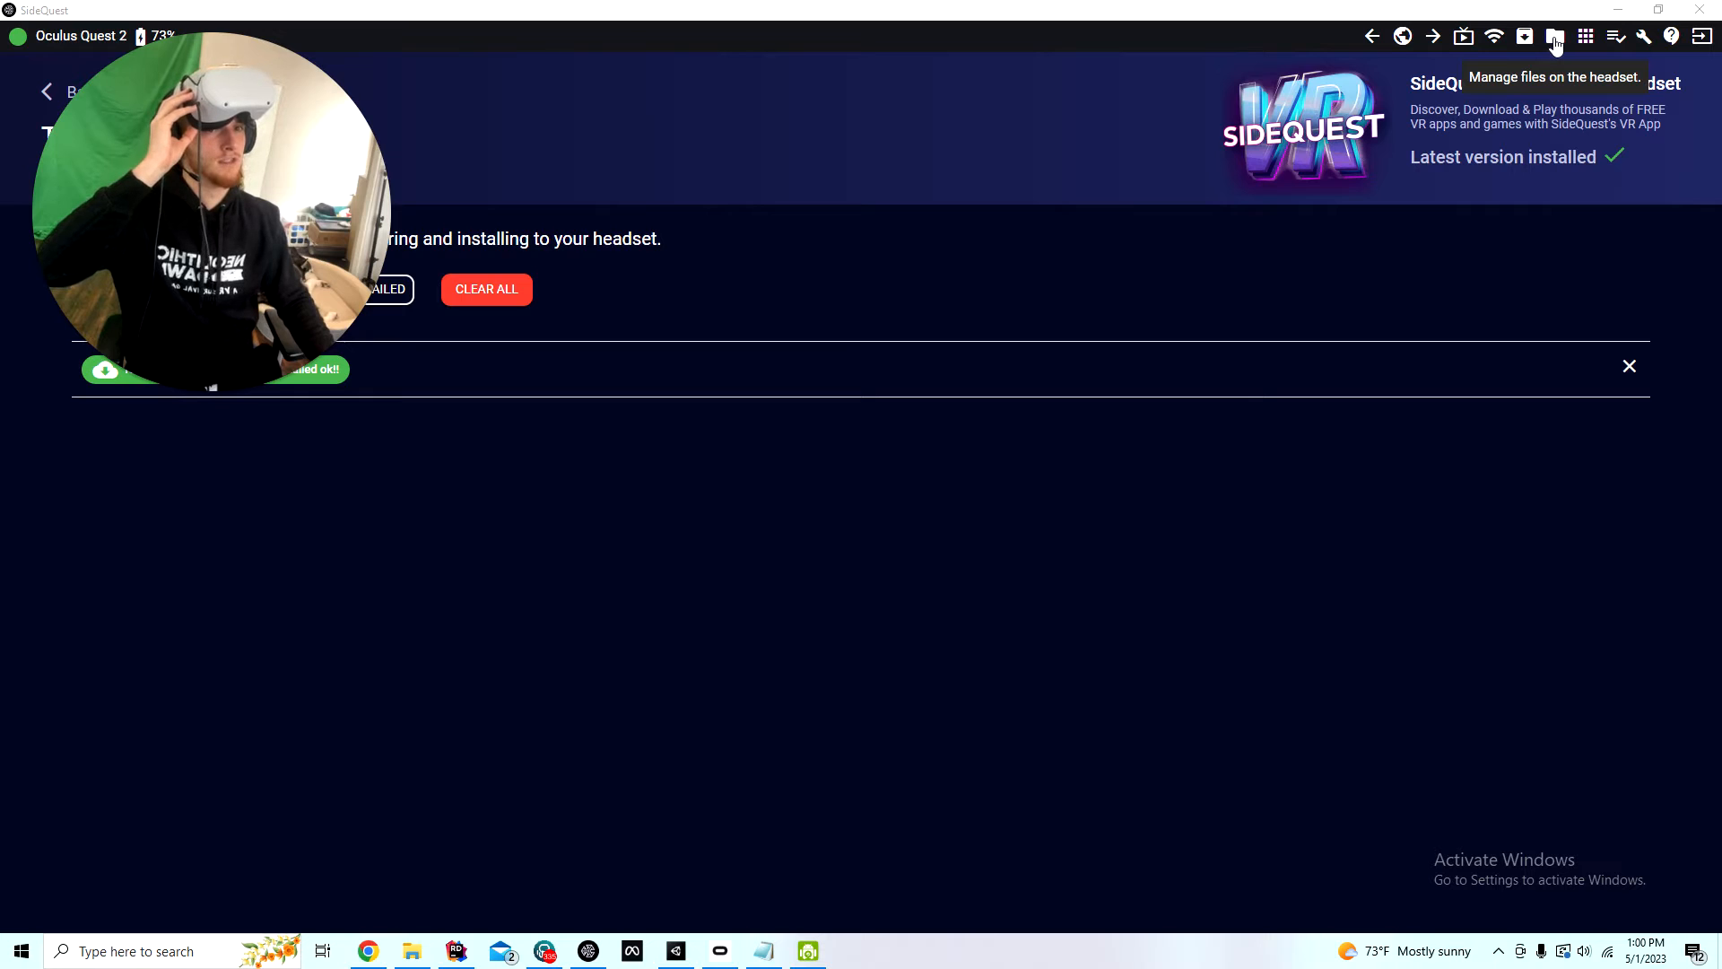
Browse the headset's files to the folder sdcard/Android/obb/com.NeolithicLLC.NeolithicDawn
{"action": "left_click", "coordinate": [1555, 39]}
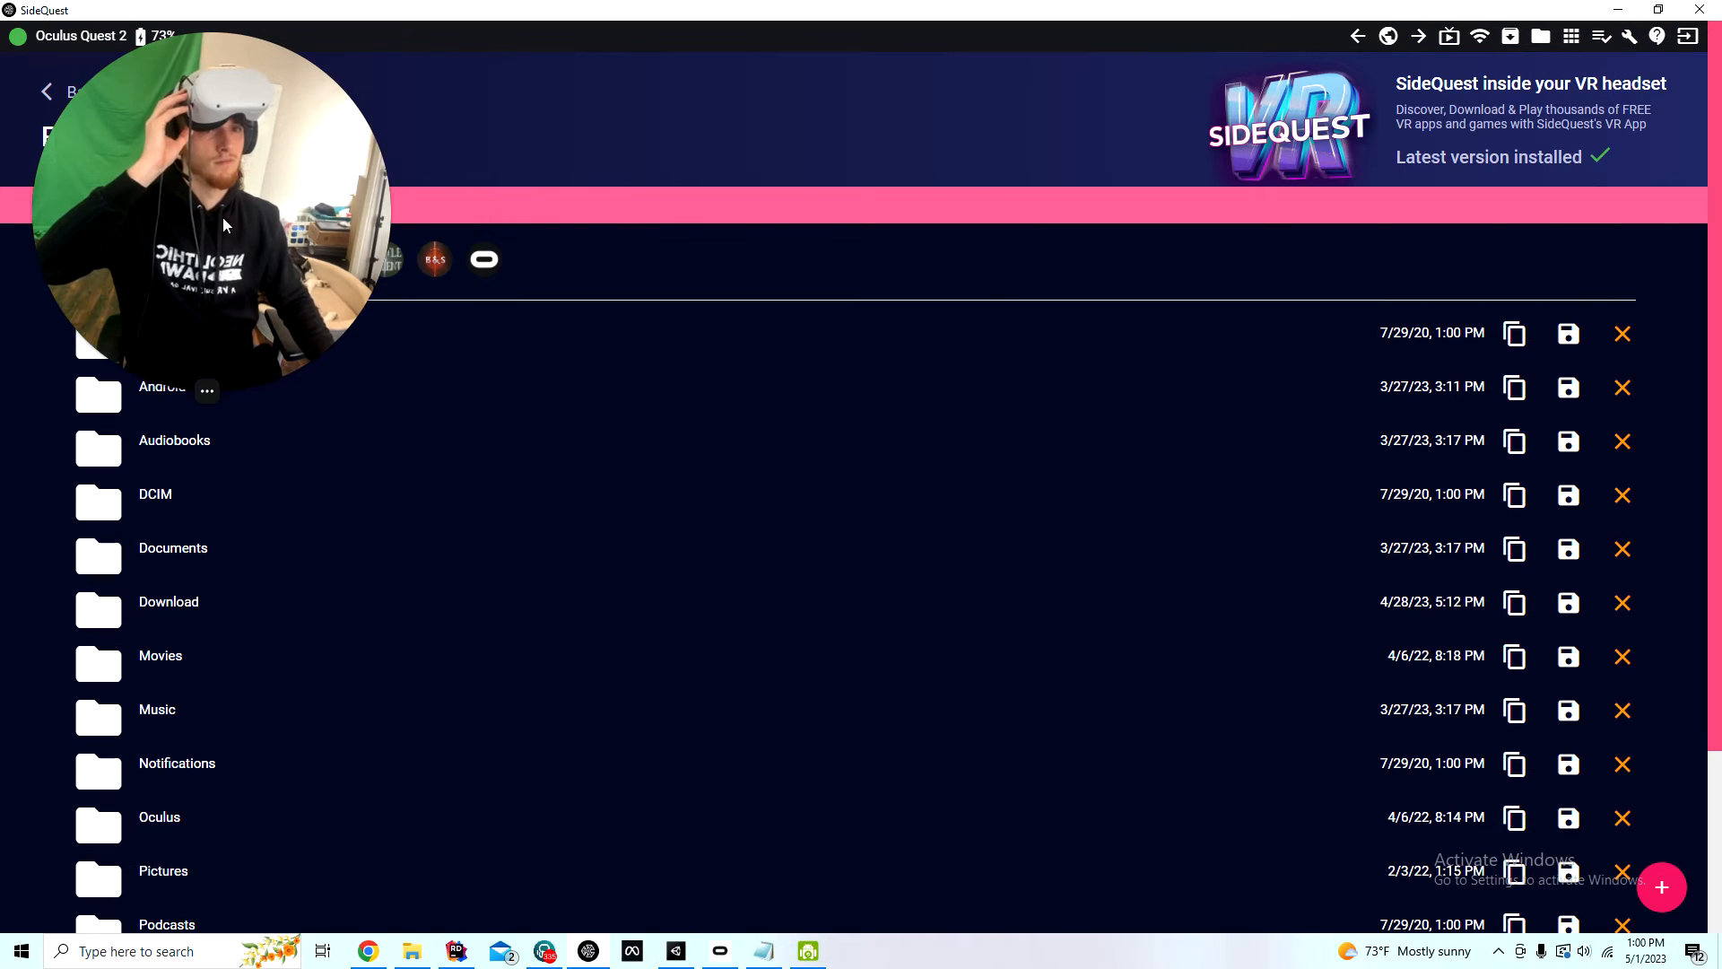
{"action": "left_click_drag", "start_coordinate": [226, 225], "coordinate": [651, 243]}
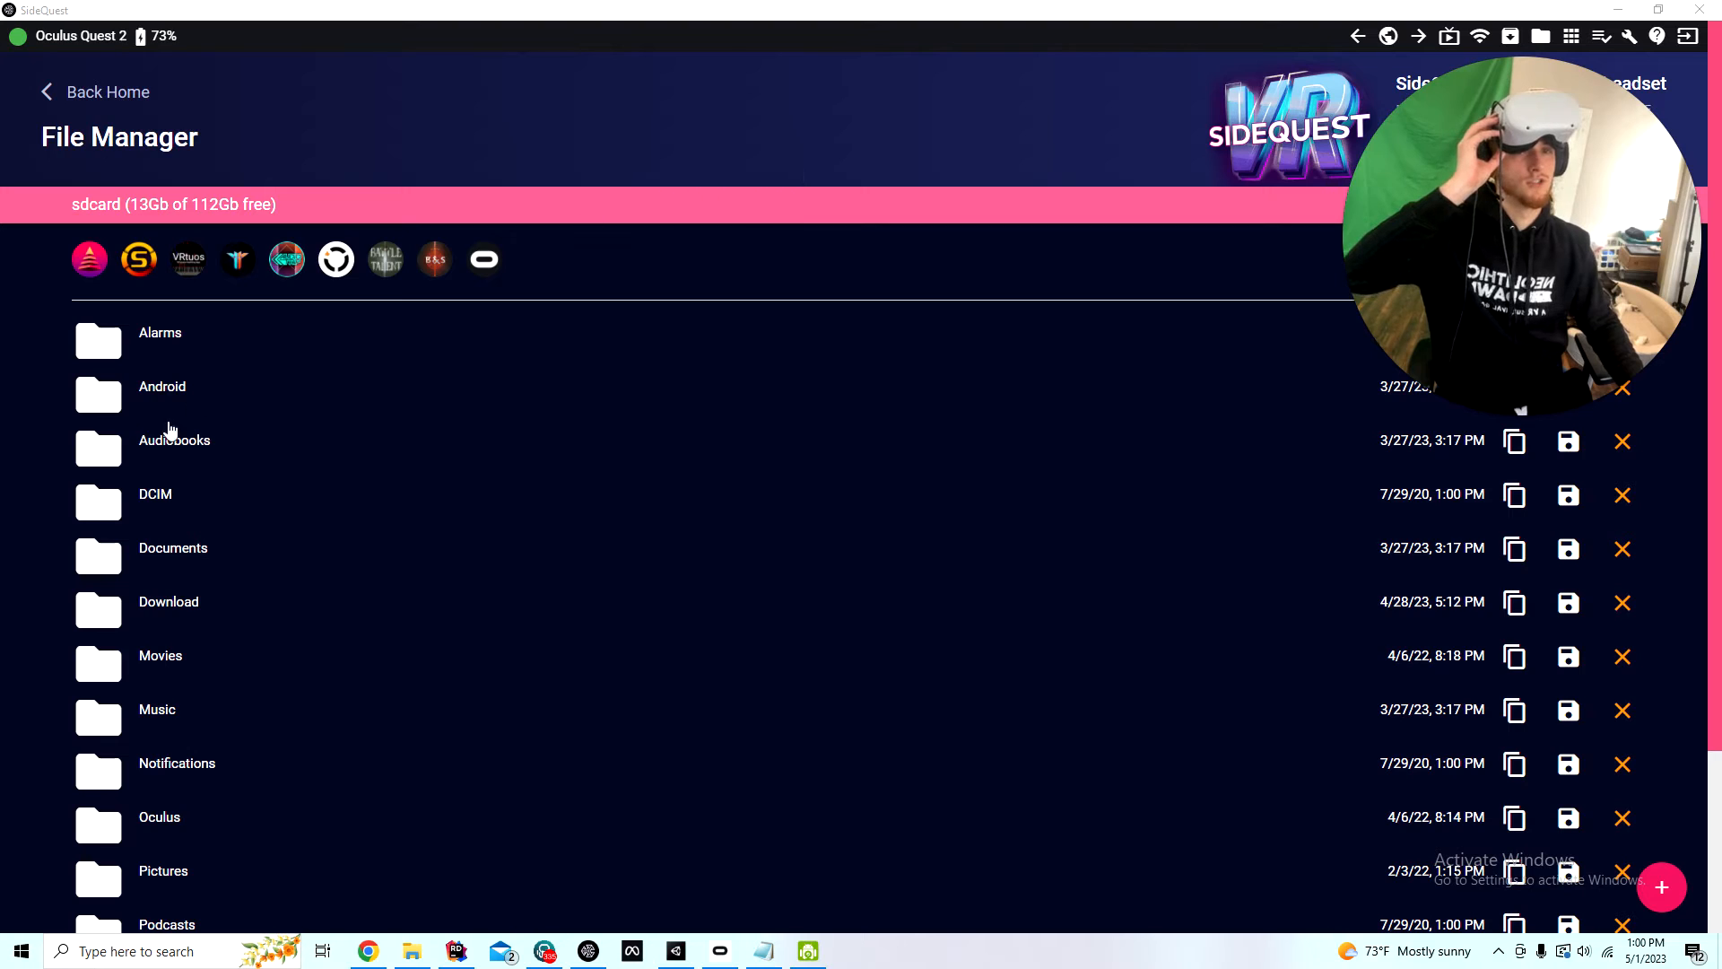
{"action": "left_click", "coordinate": [141, 397]}
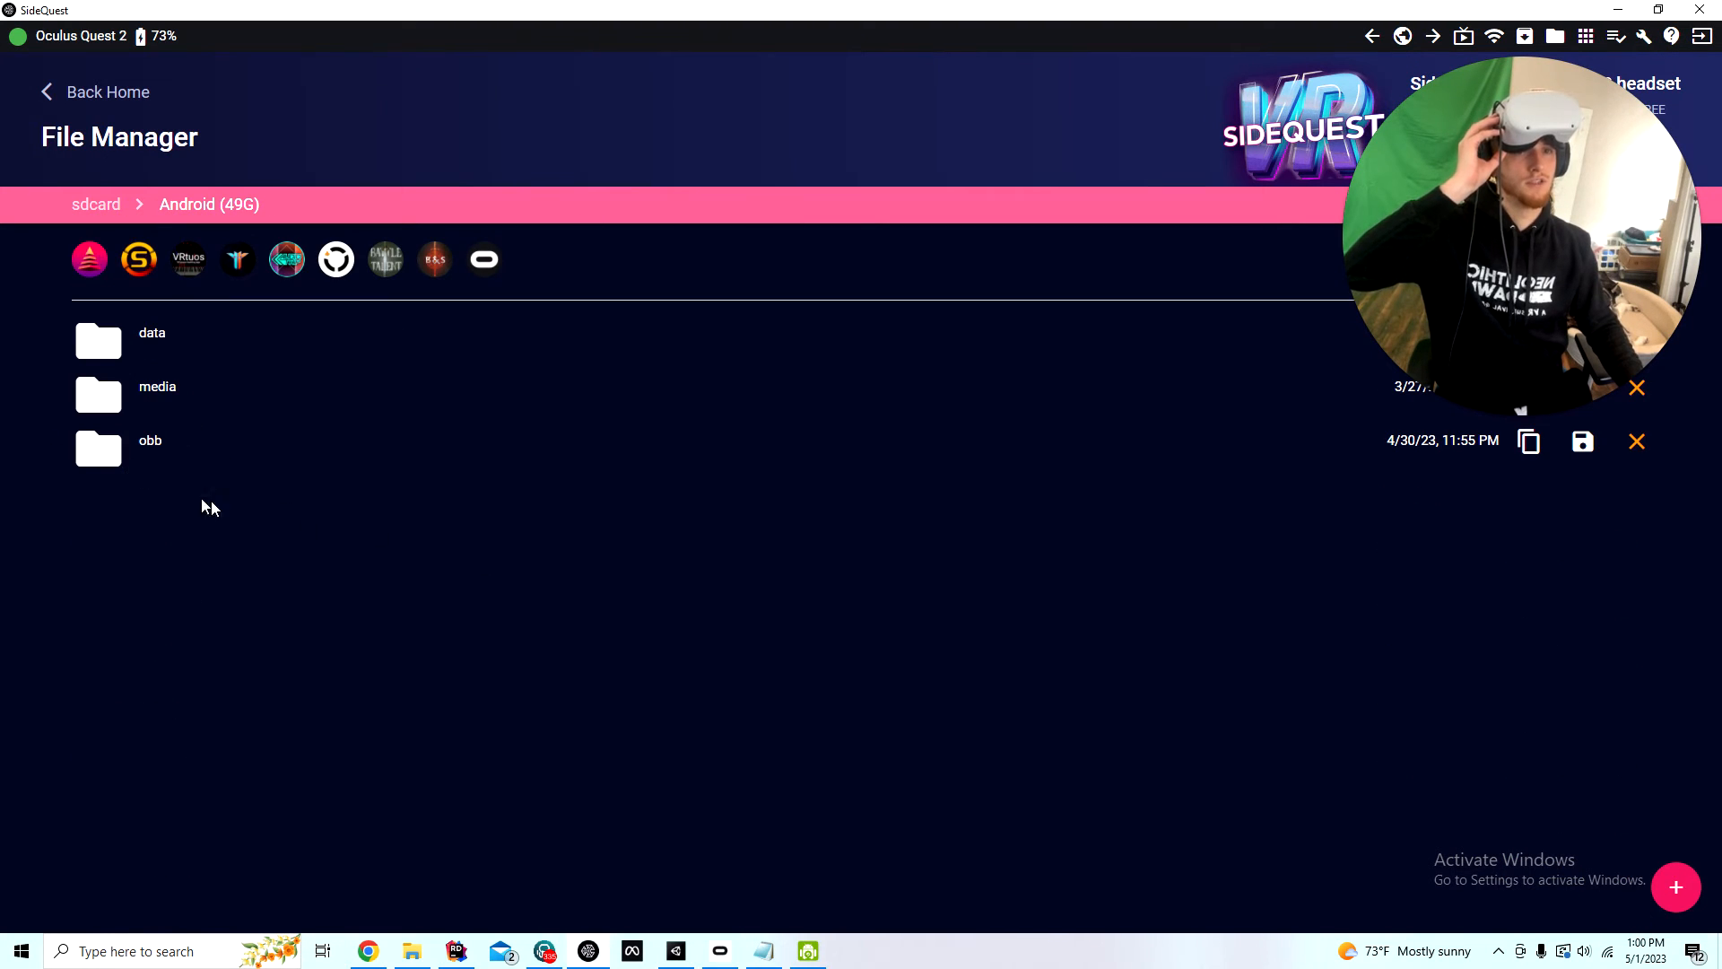
{"action": "left_click", "coordinate": [100, 459]}
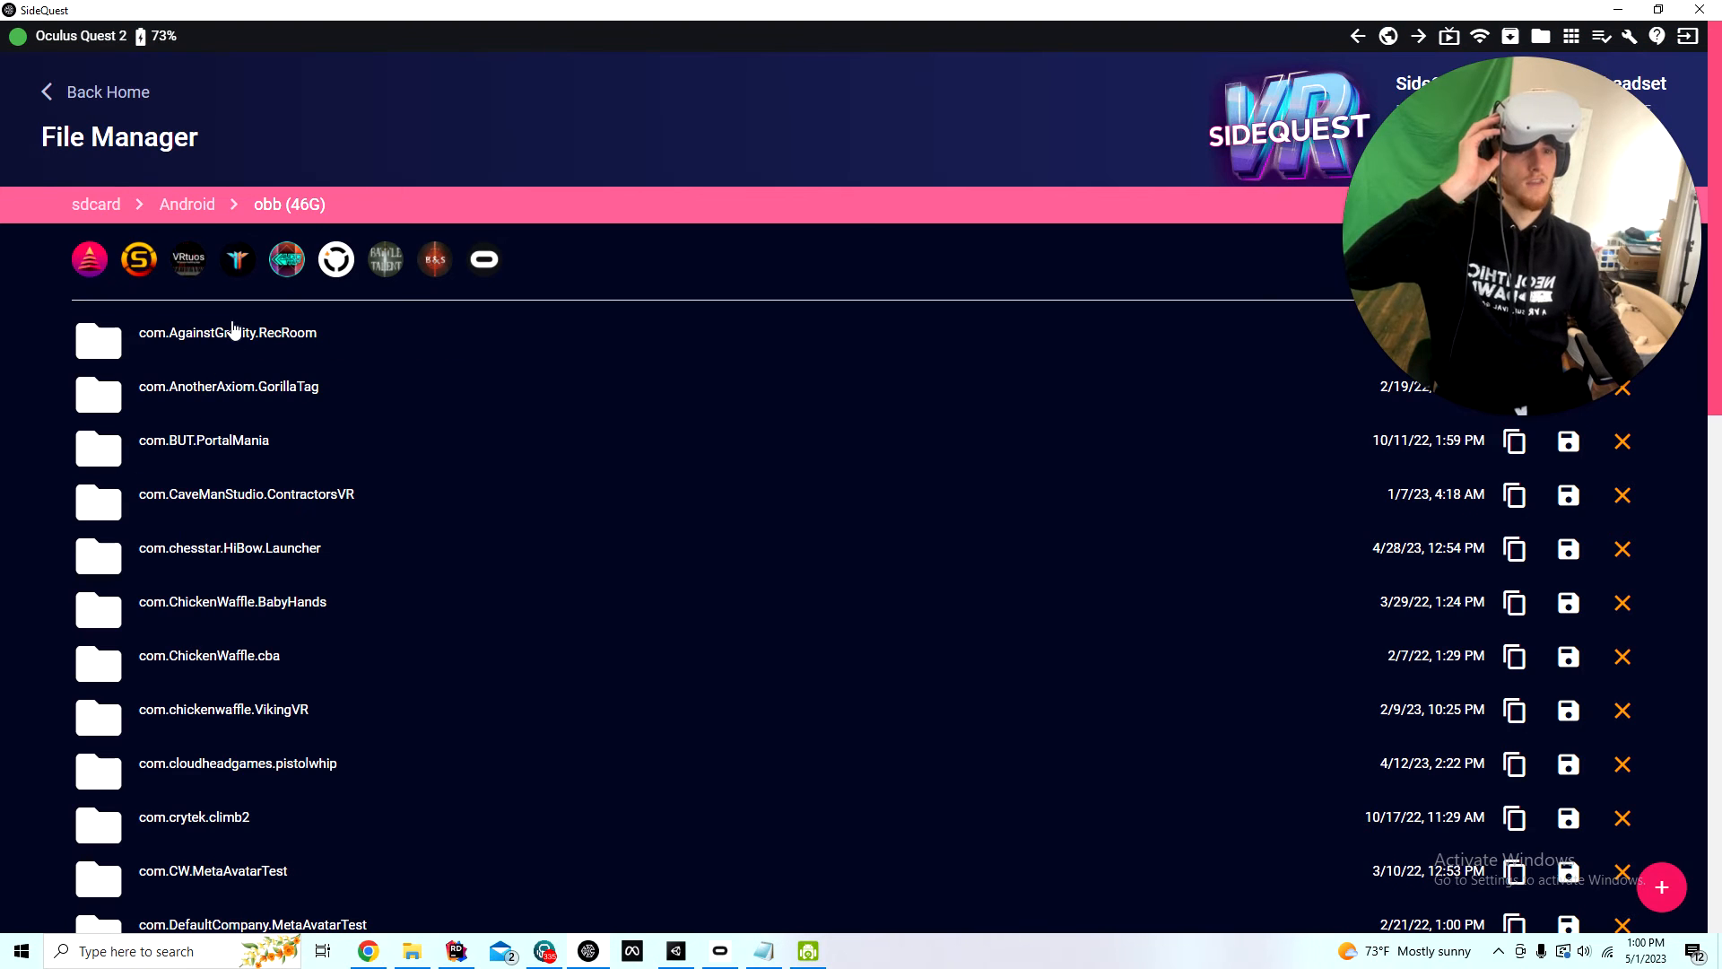
{"action": "scroll", "coordinate": [231, 329], "scroll_direction": "down", "scroll_amount": 2}
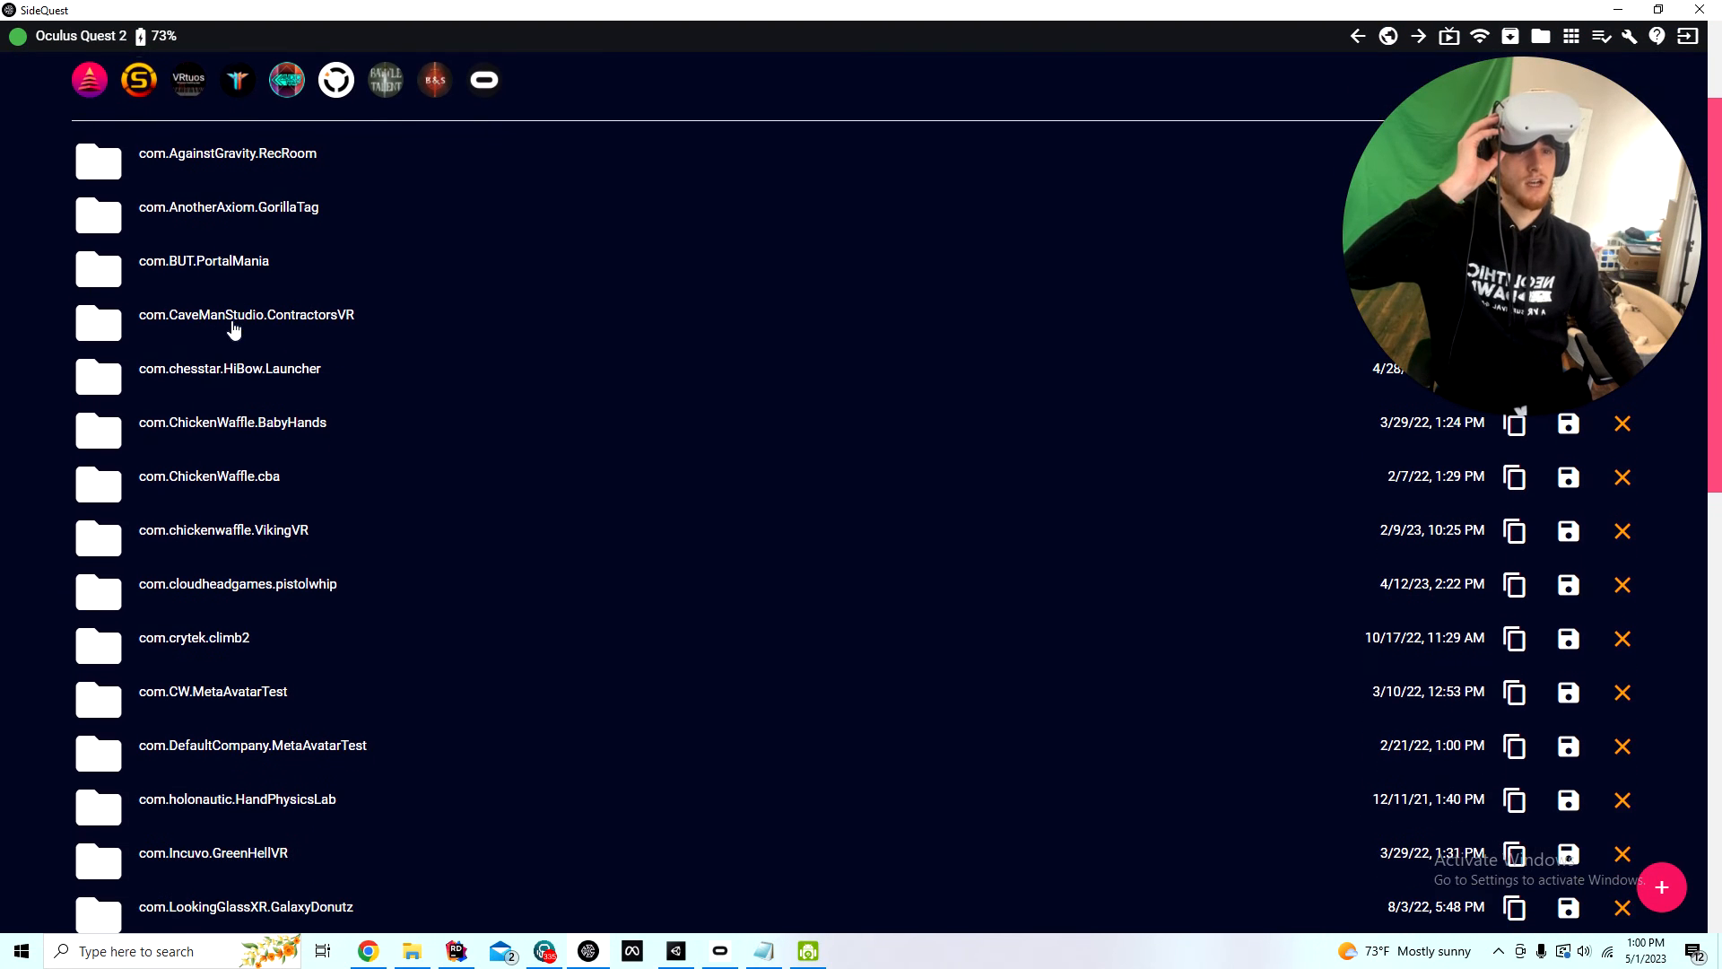
{"action": "scroll", "coordinate": [234, 330], "scroll_direction": "down", "scroll_amount": 4}
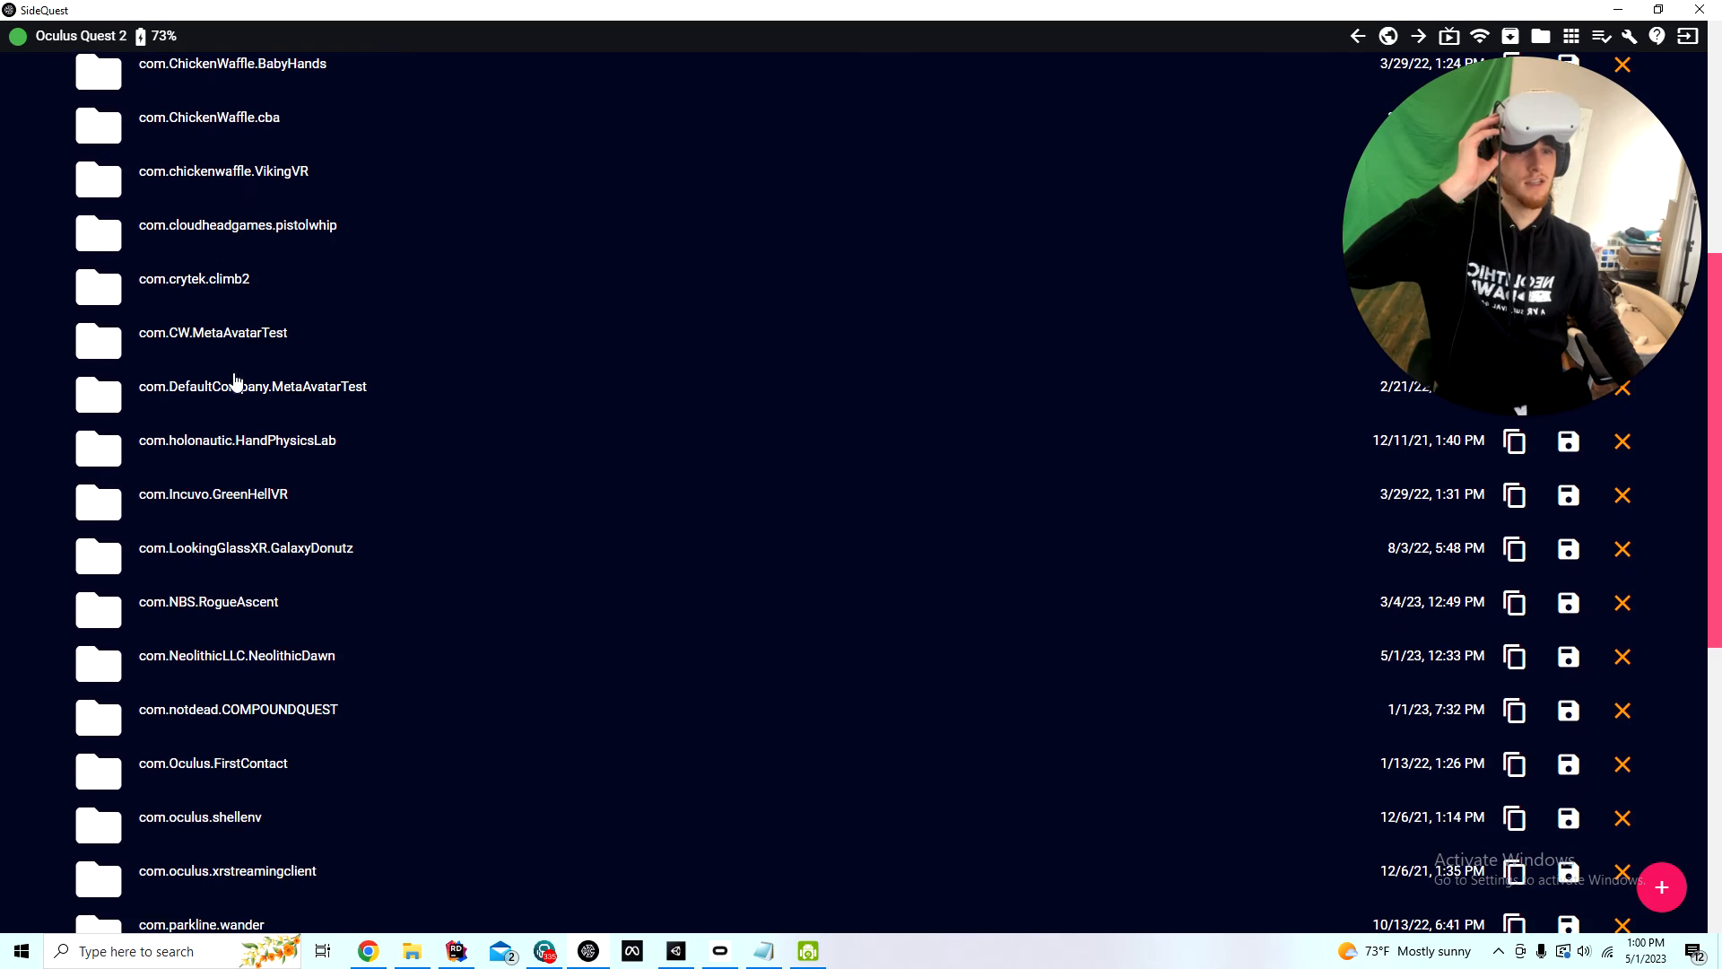
{"action": "scroll", "coordinate": [233, 381], "scroll_direction": "down", "scroll_amount": 3}
{"action": "scroll", "coordinate": [233, 359], "scroll_direction": "down", "scroll_amount": 1}
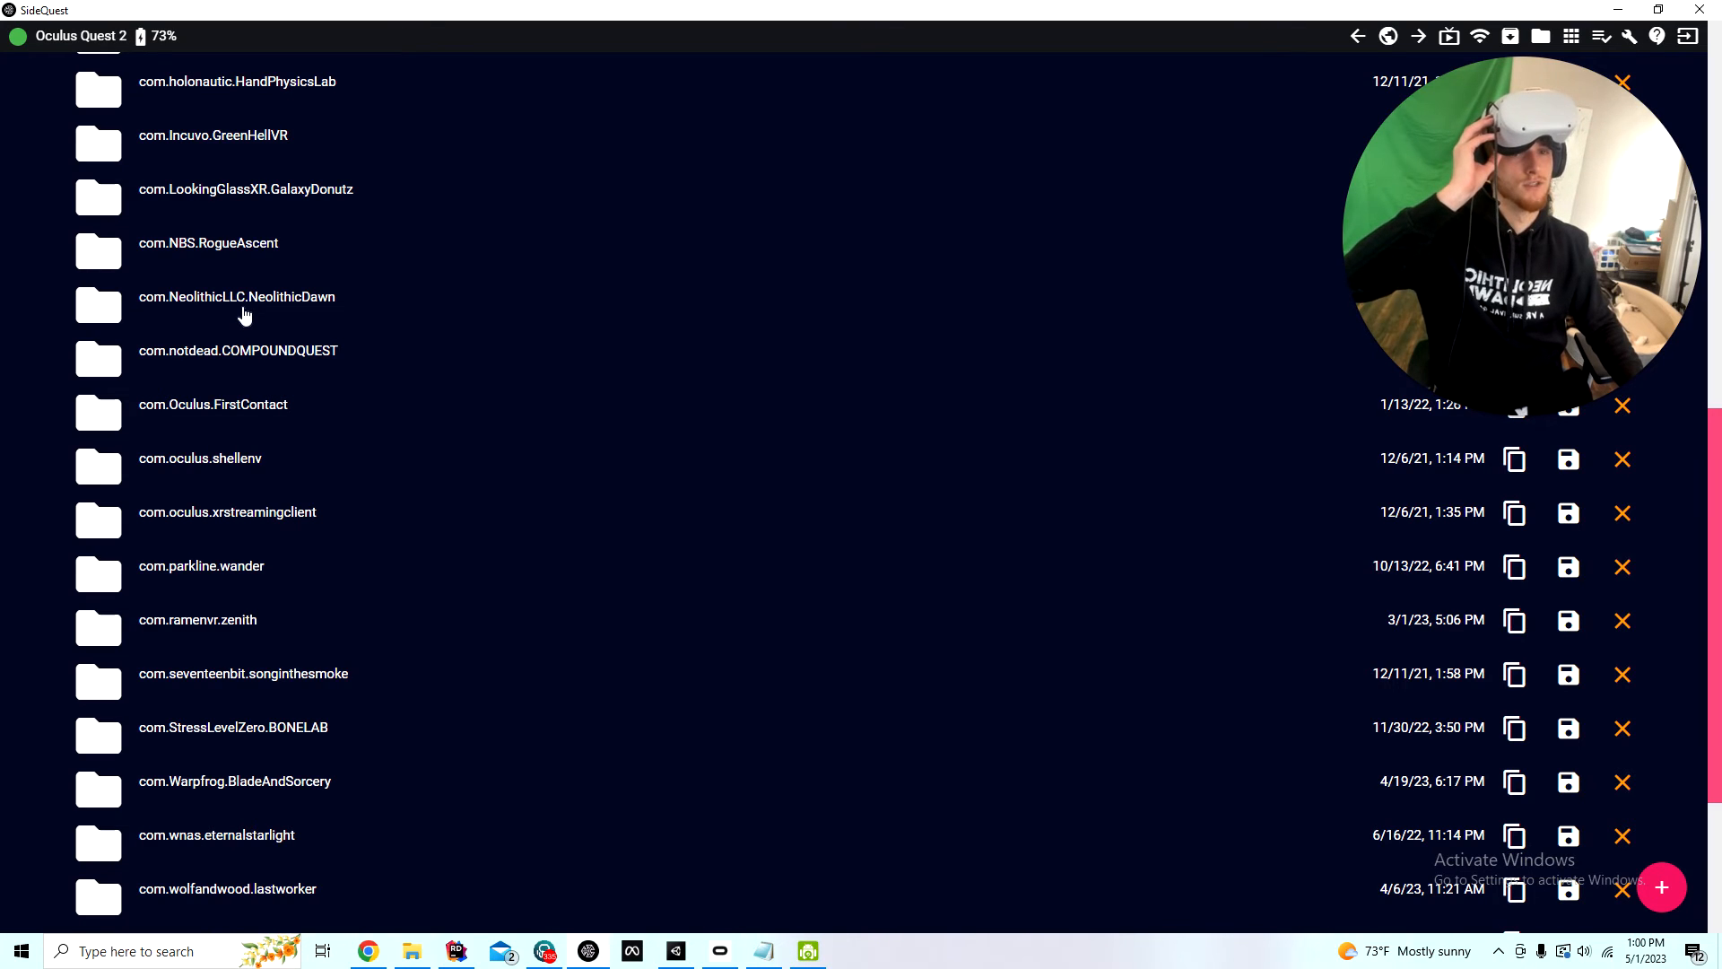
{"action": "left_click", "coordinate": [243, 310]}
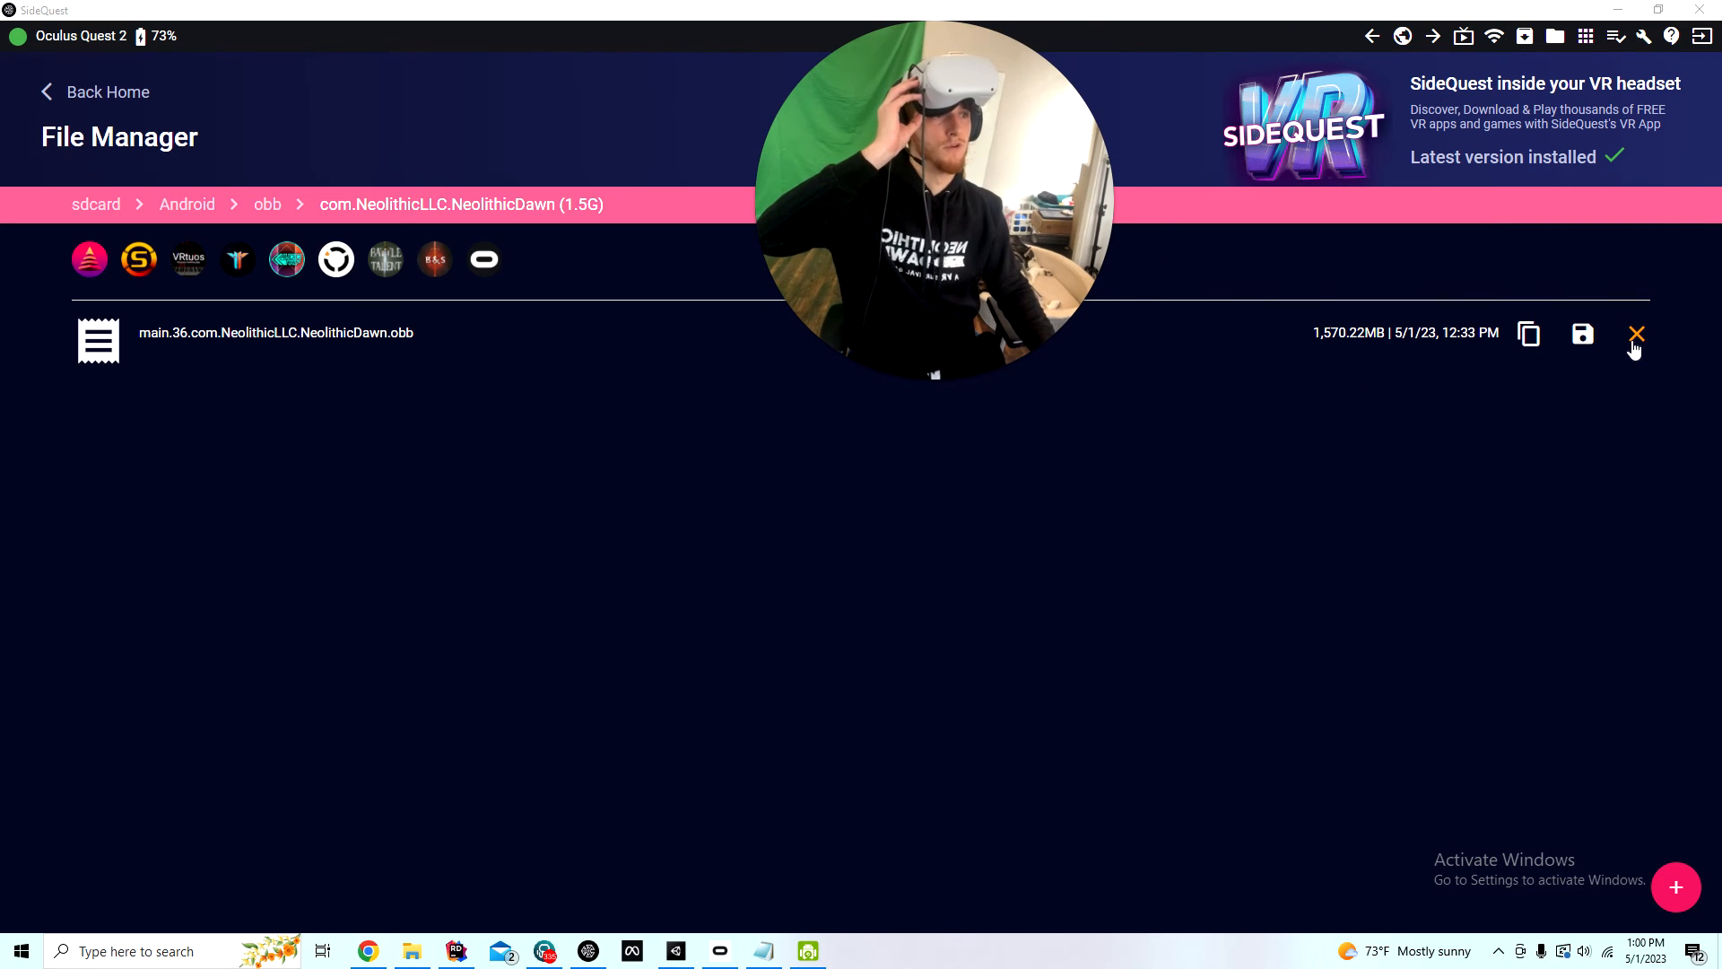
Delete main.36.com.NeolithicLLC.NeolithicDawn.obb from the headset folder and upload the same-named file from the computer's ND_Demo_Quest2 folder
{"action": "left_click", "coordinate": [1634, 348]}
{"action": "left_click", "coordinate": [1235, 723]}
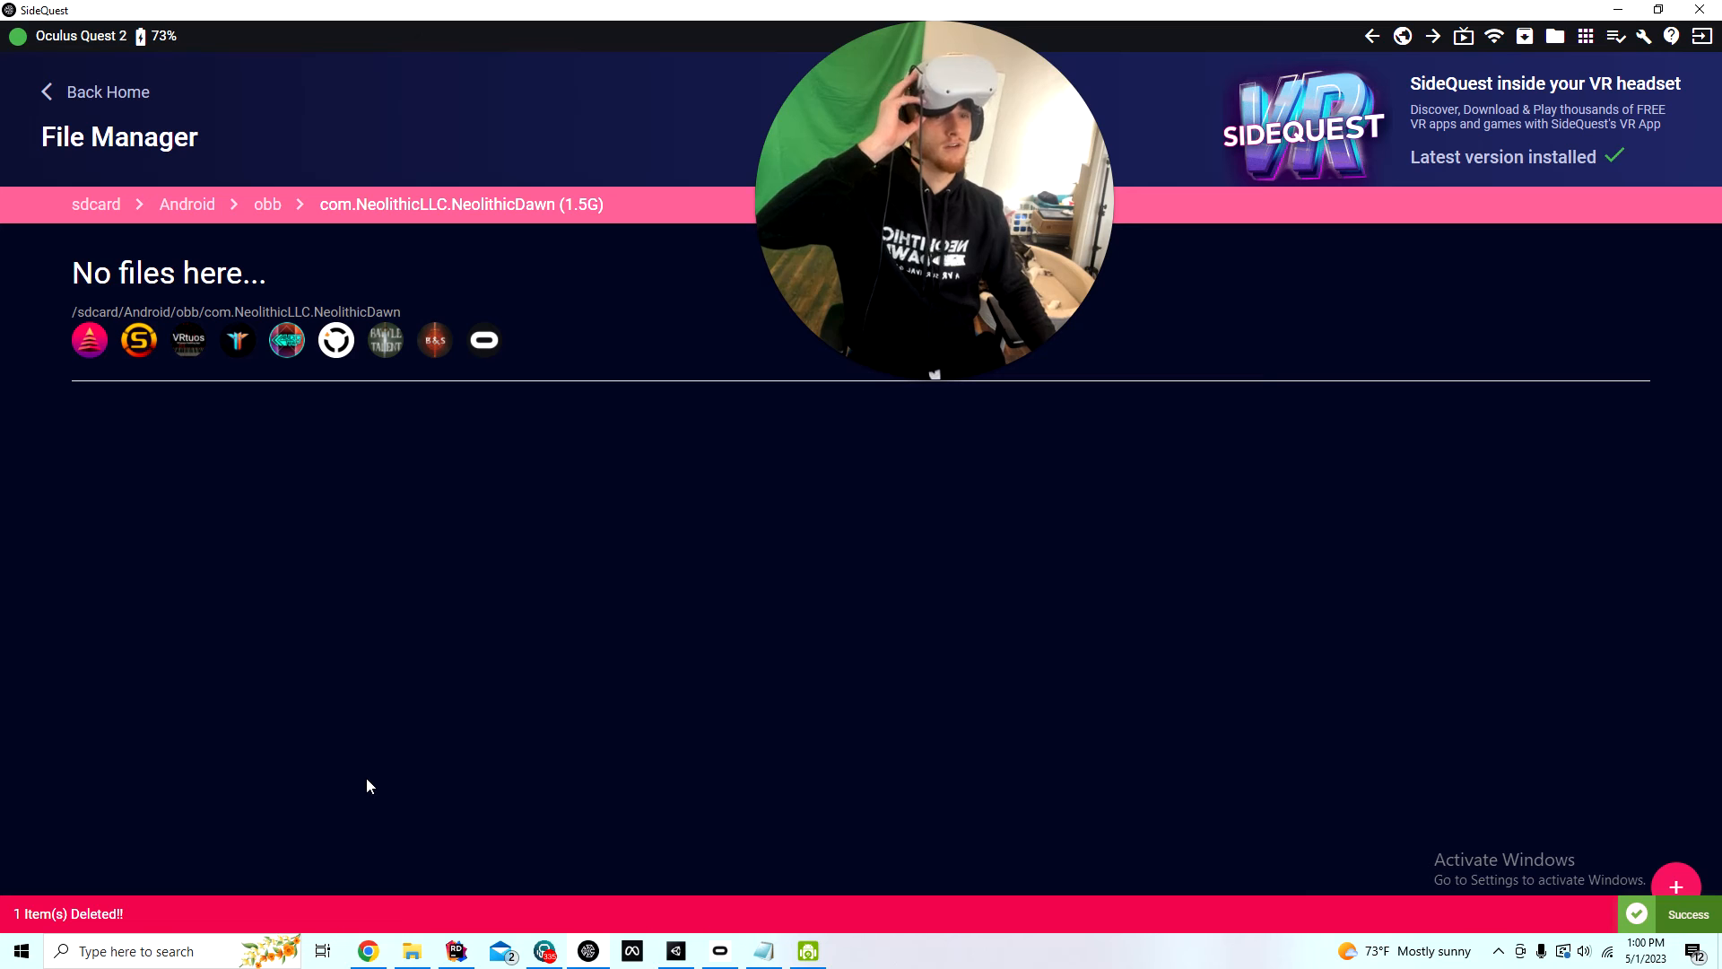
{"action": "left_click", "coordinate": [414, 956]}
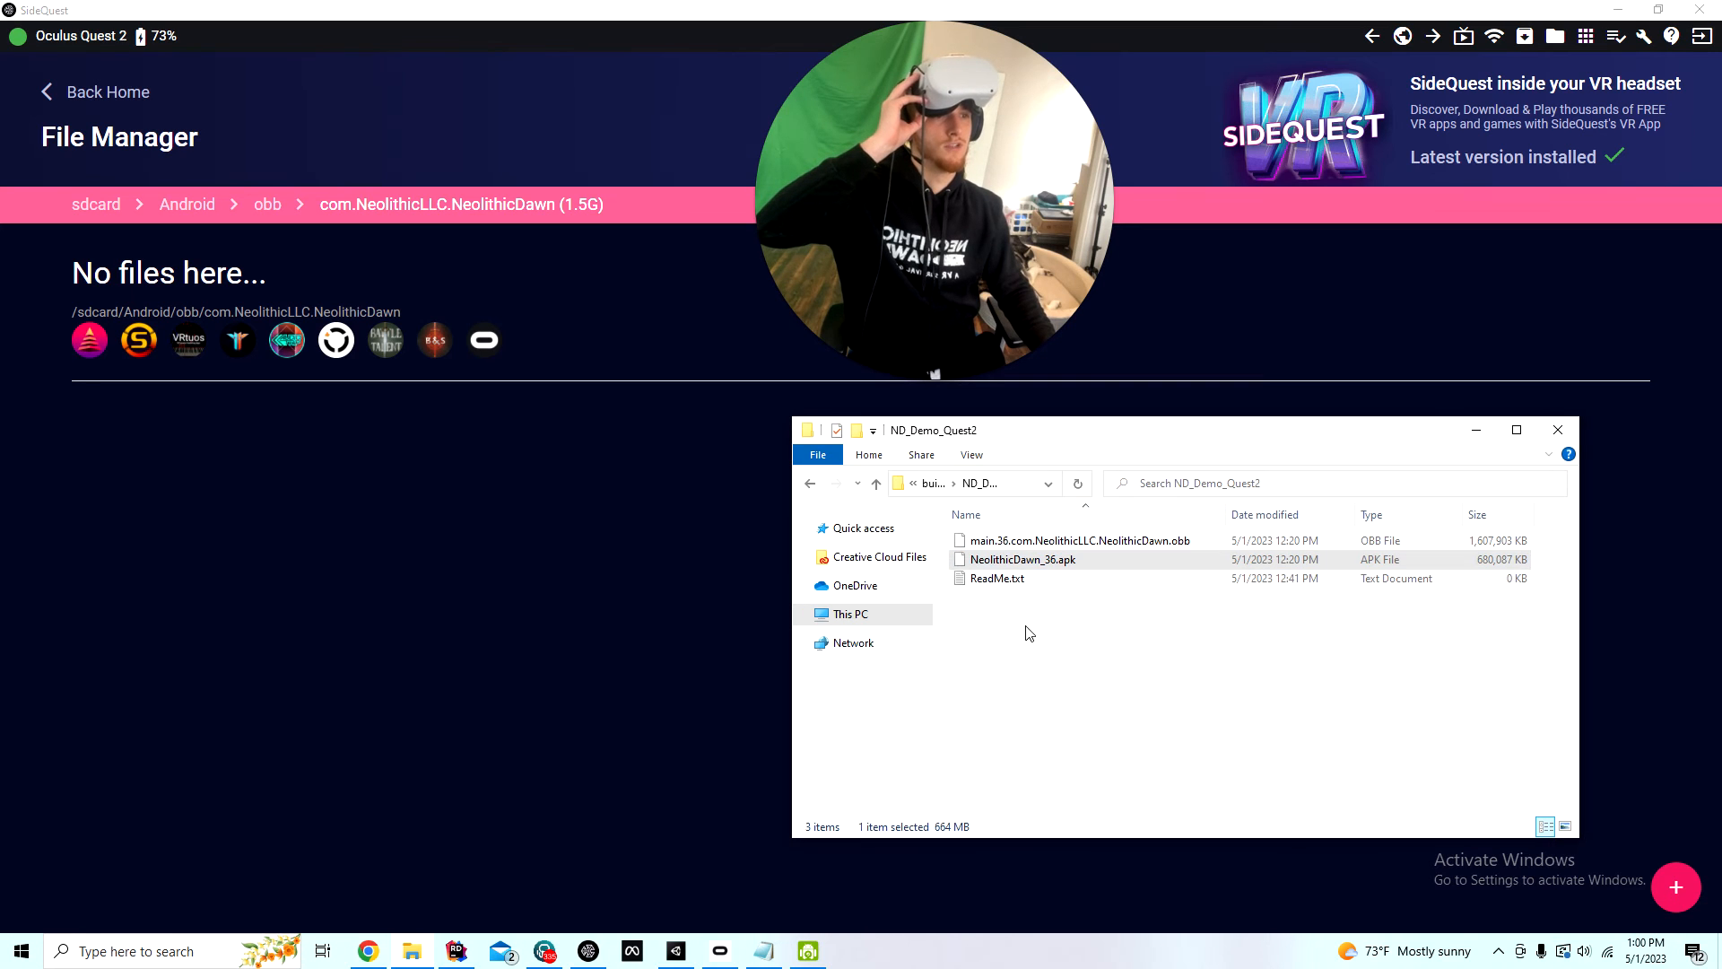
{"action": "left_click", "coordinate": [1108, 547]}
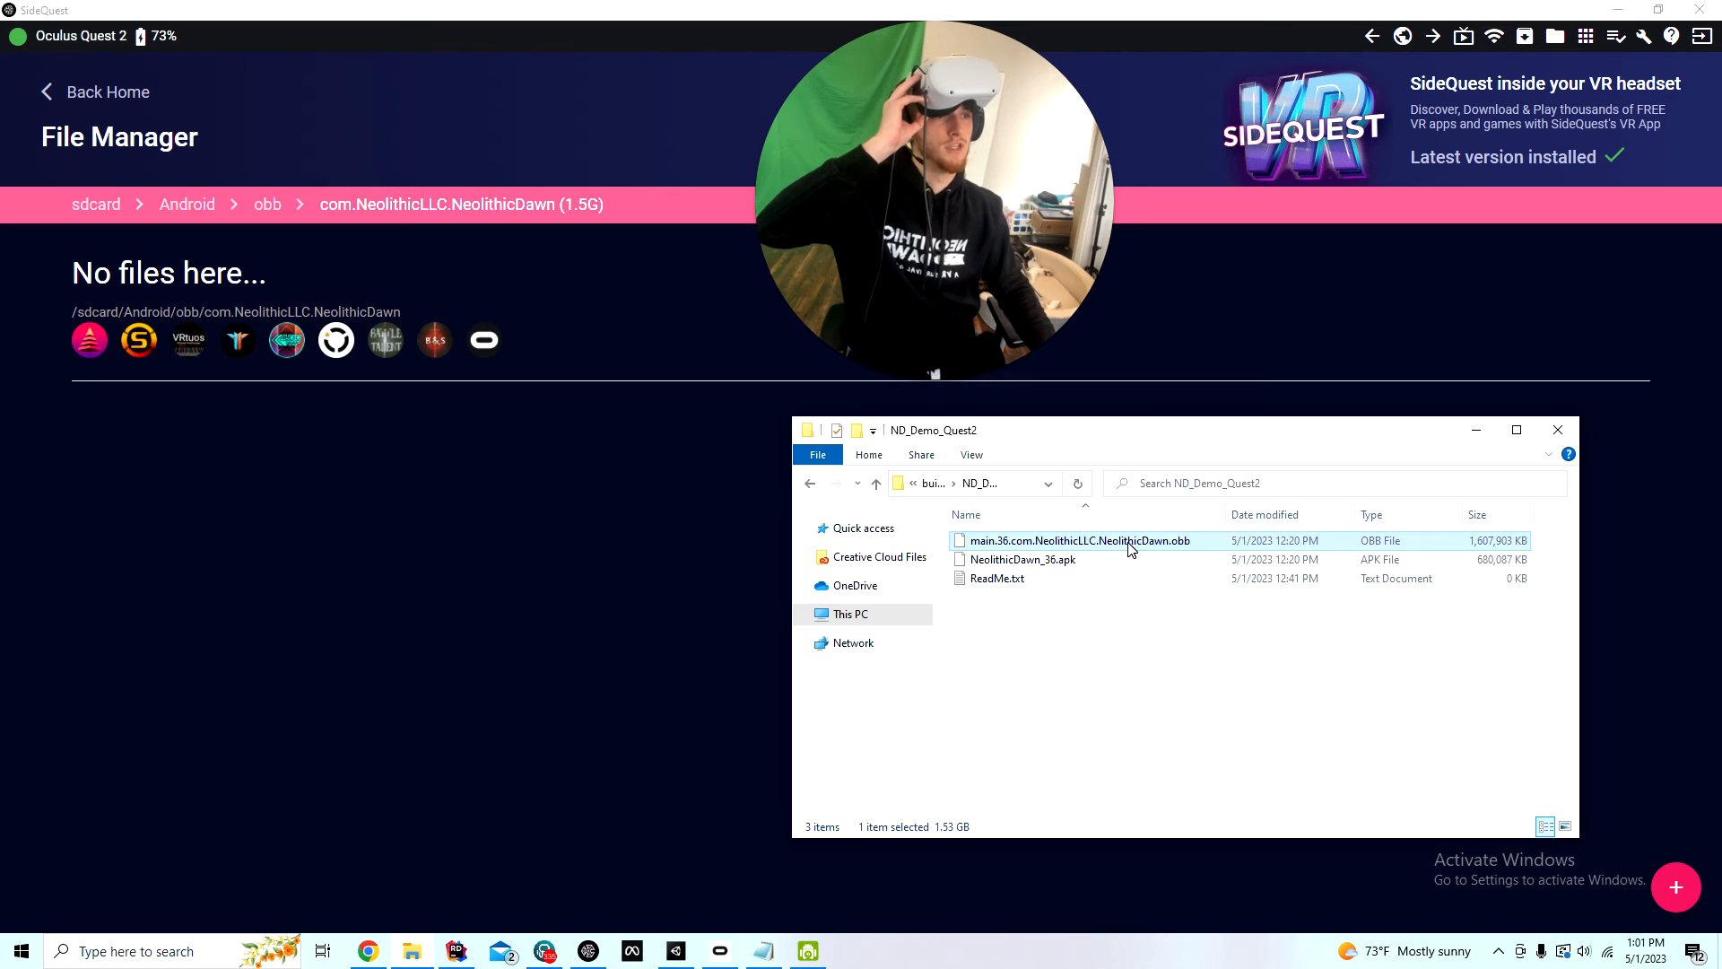
{"action": "left_click_drag", "start_coordinate": [1128, 549], "coordinate": [315, 463]}
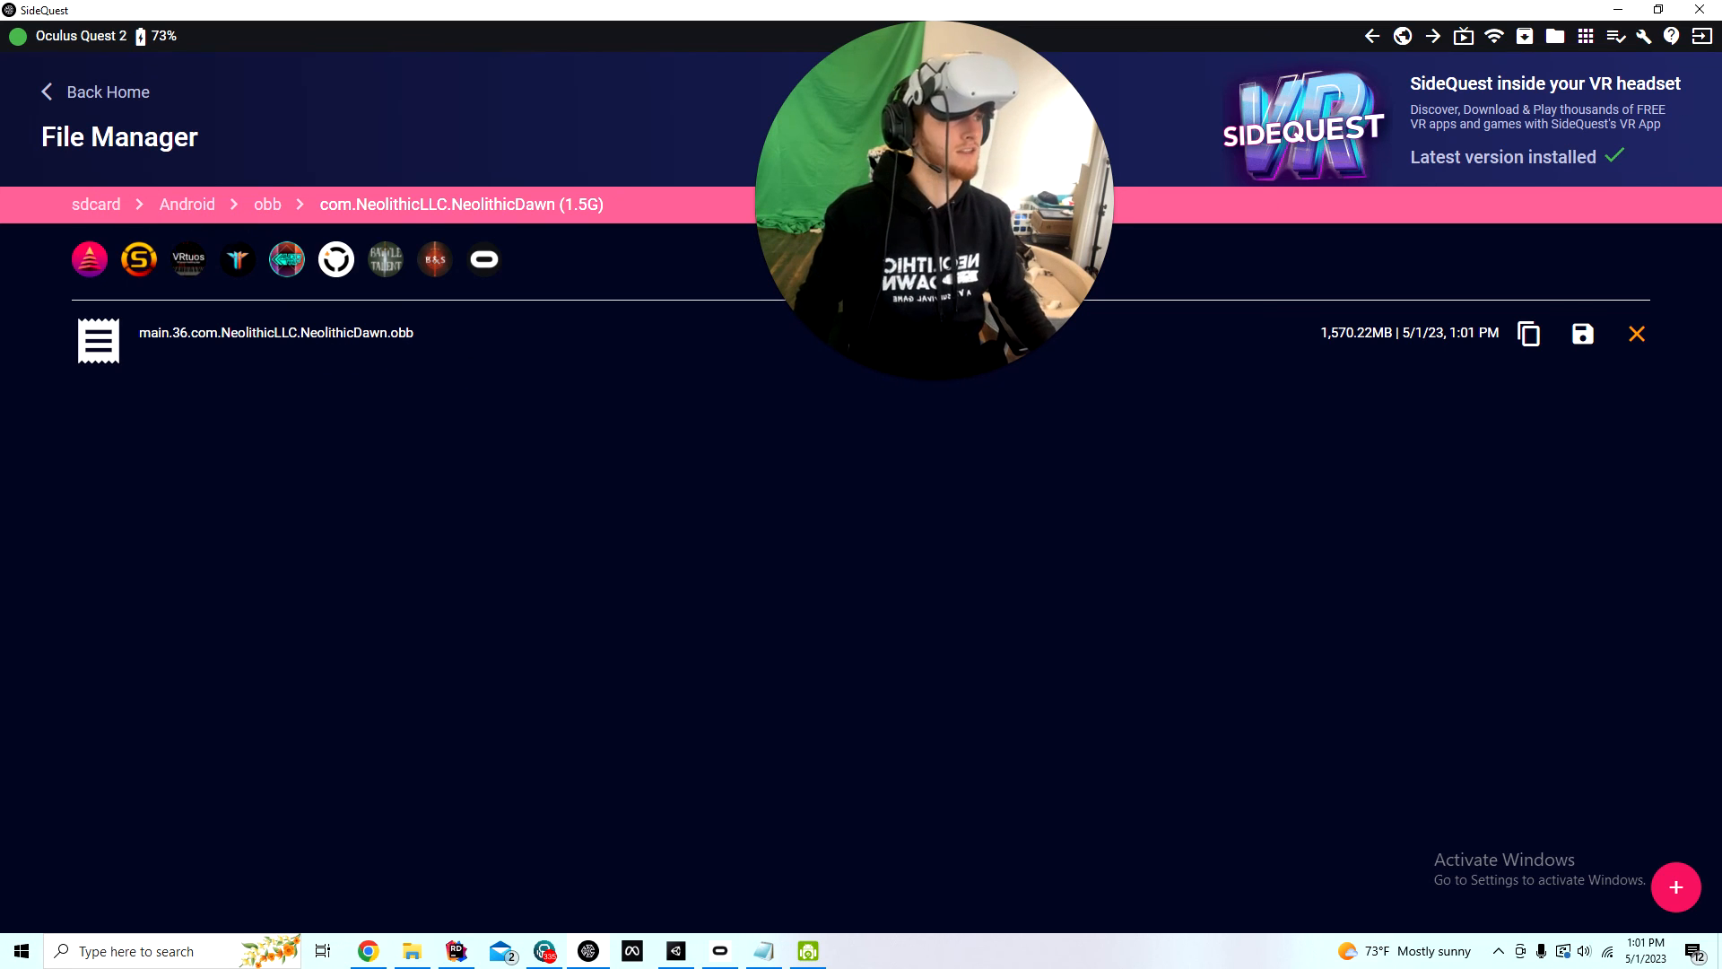
{"action": "left_click_drag", "start_coordinate": [1038, 240], "coordinate": [987, 277]}
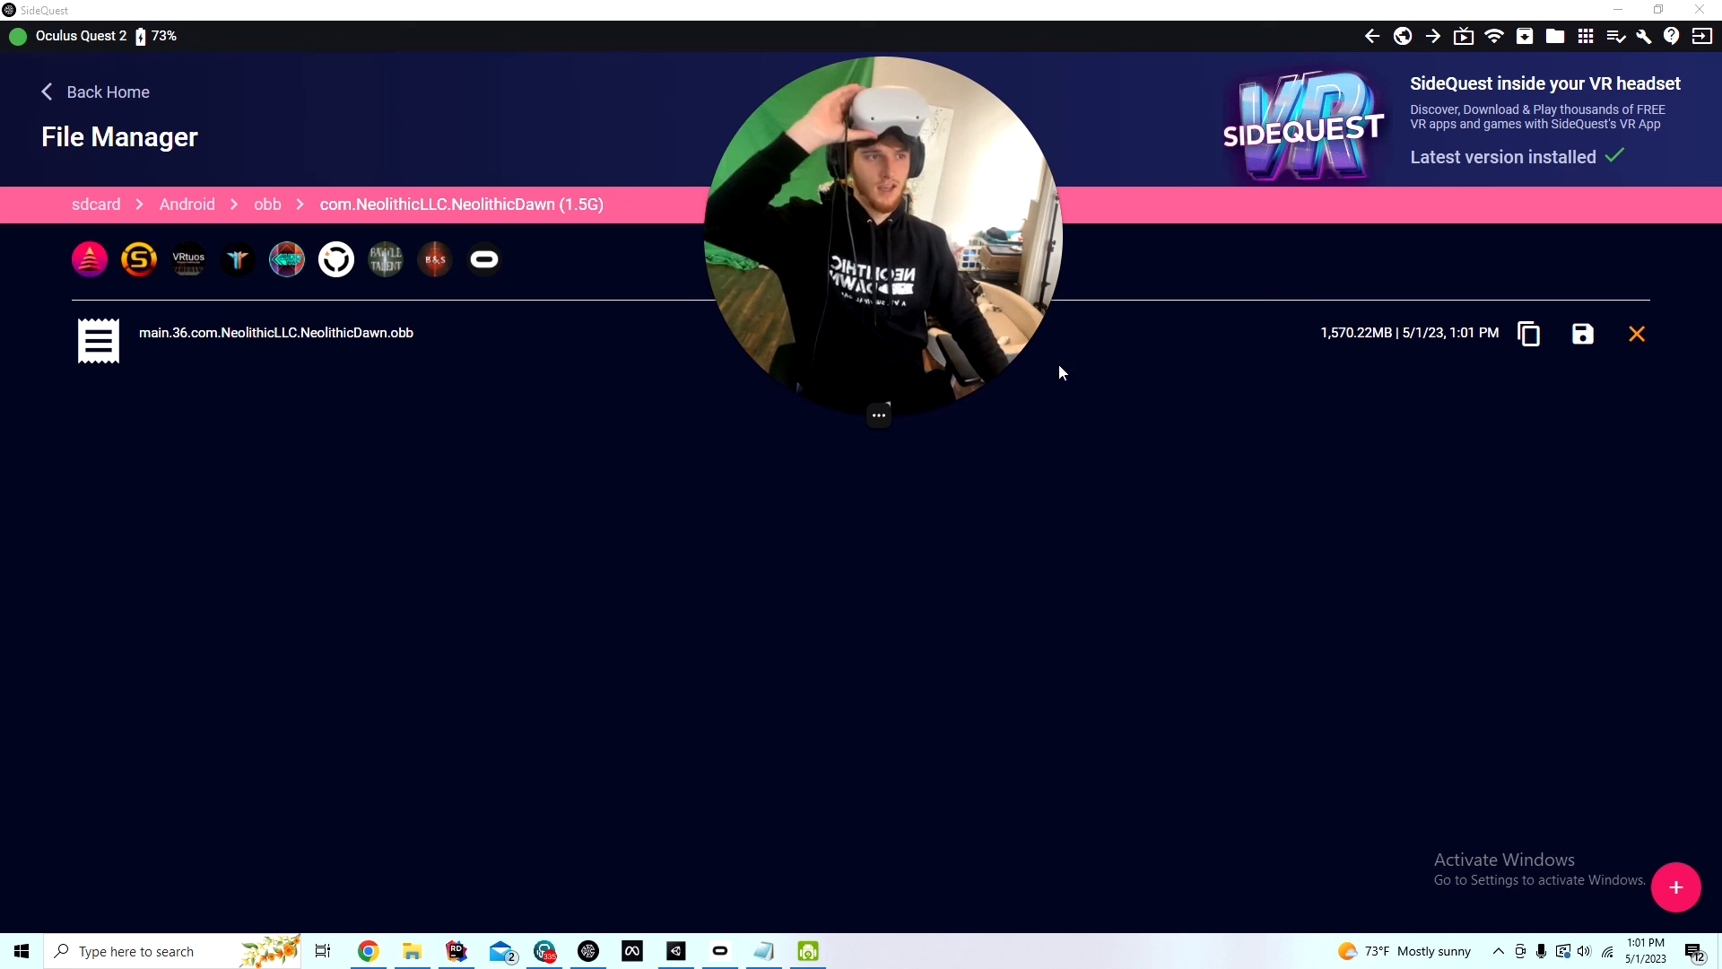